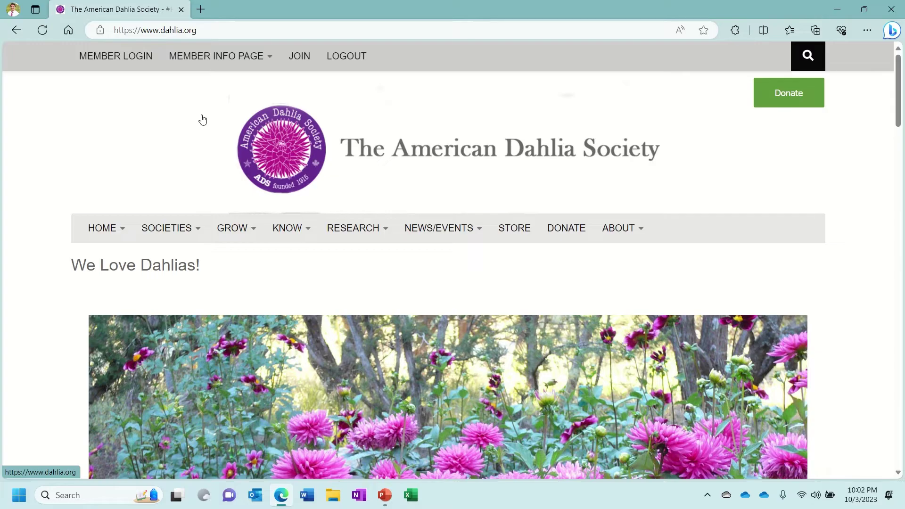
scroll(198, 124, down, 2)
scroll(196, 128, up, 2)
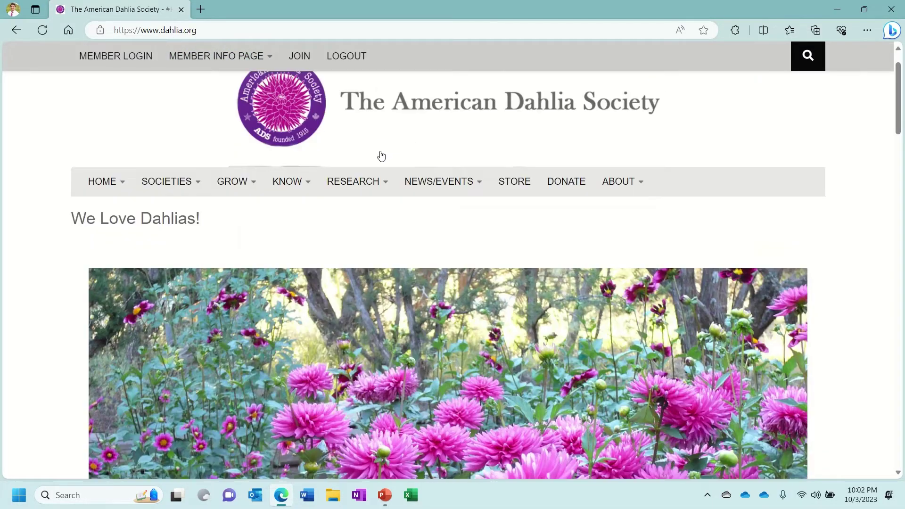
scroll(377, 157, down, 8)
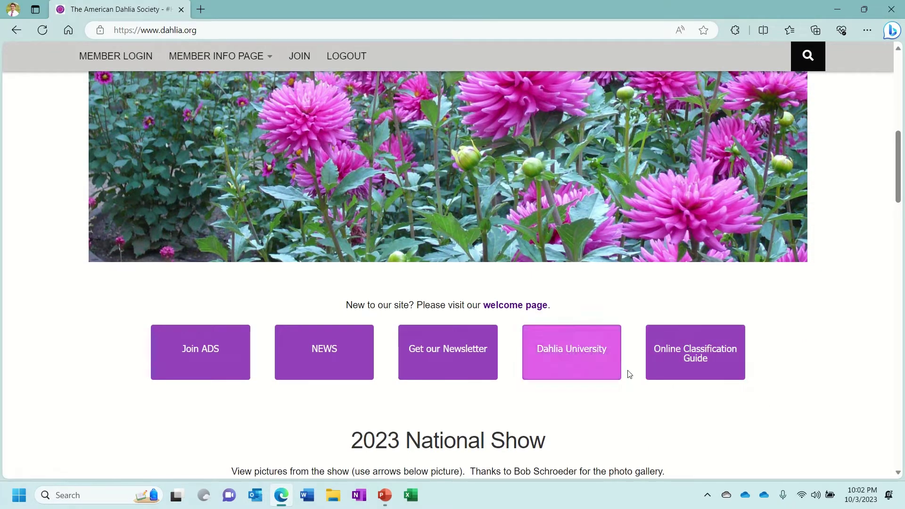
Open the dahlia.org Online Classification Guide page and reload it.
click(703, 357)
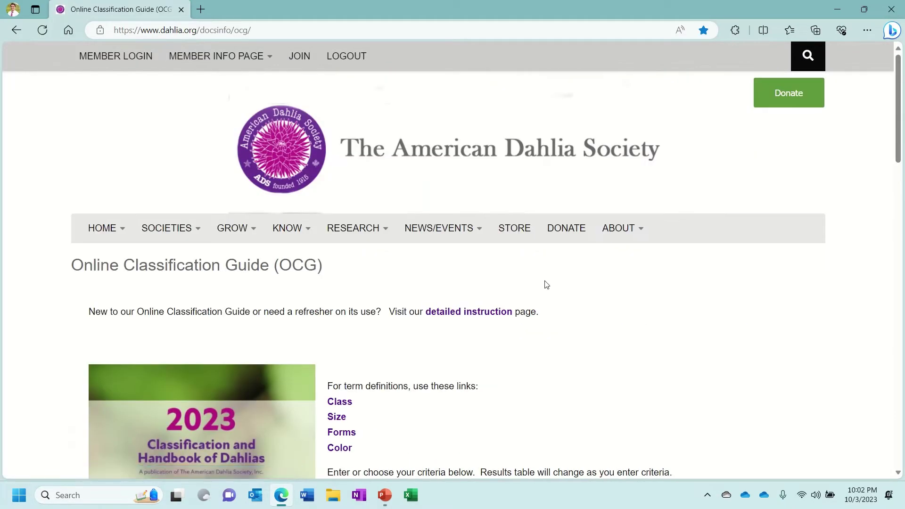
scroll(532, 278, down, 5)
scroll(533, 277, down, 2)
scroll(533, 277, up, 5)
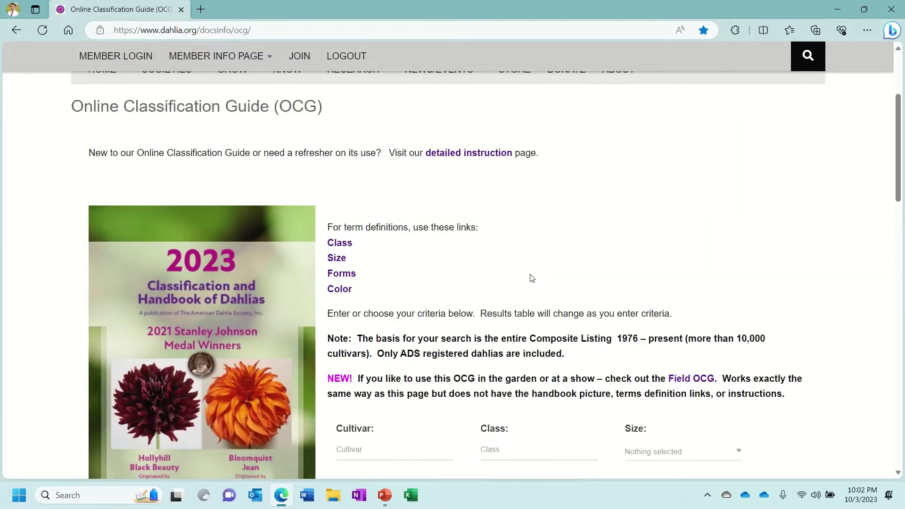
scroll(532, 278, up, 3)
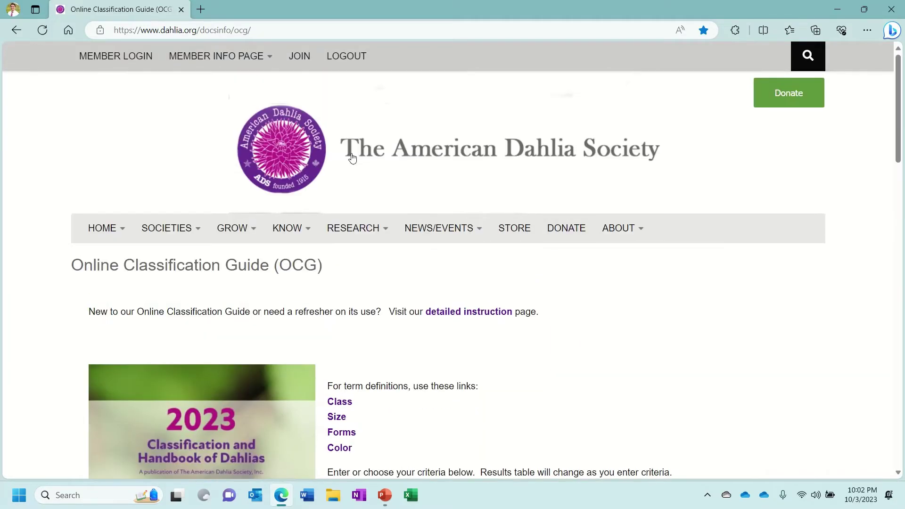
mouse_move(287, 228)
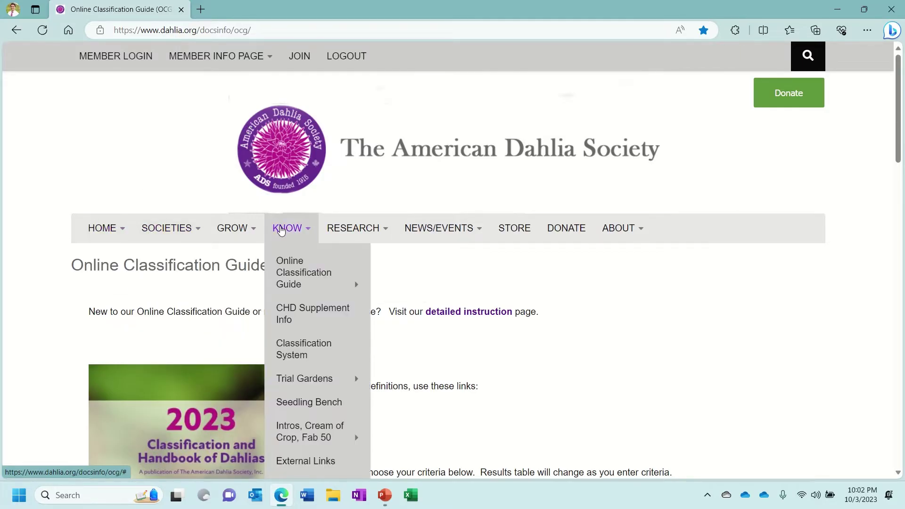
mouse_move(305, 272)
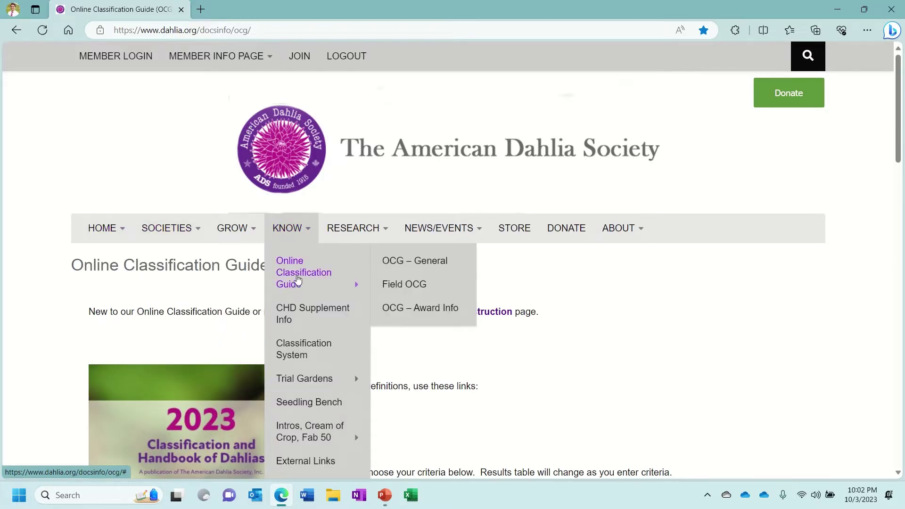
click(299, 281)
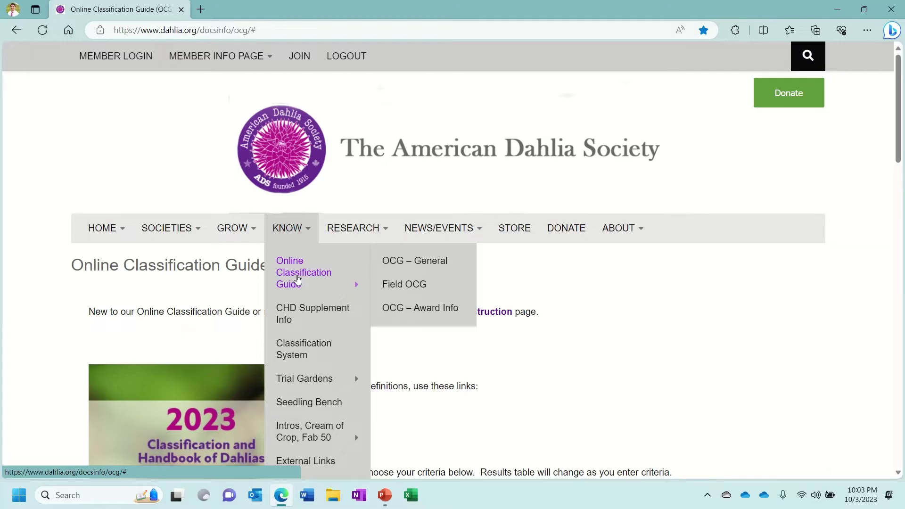
scroll(672, 310, down, 3)
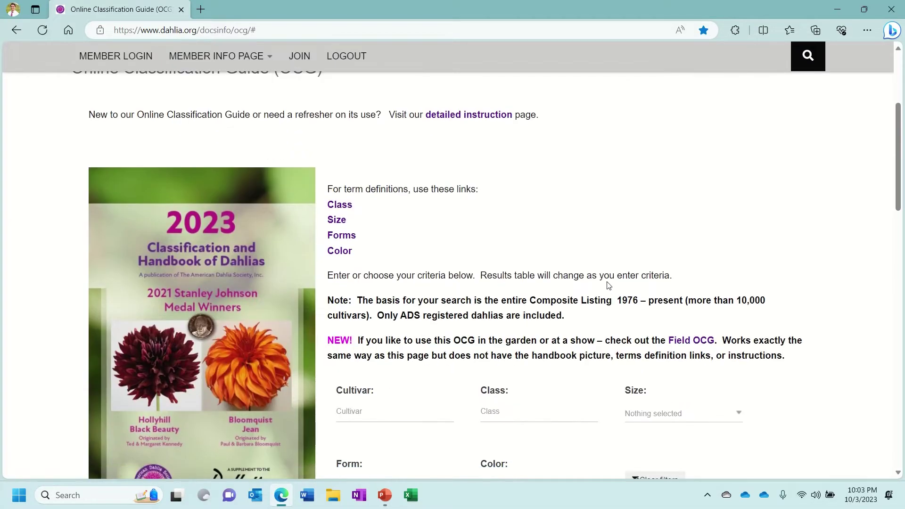
scroll(629, 191, up, 3)
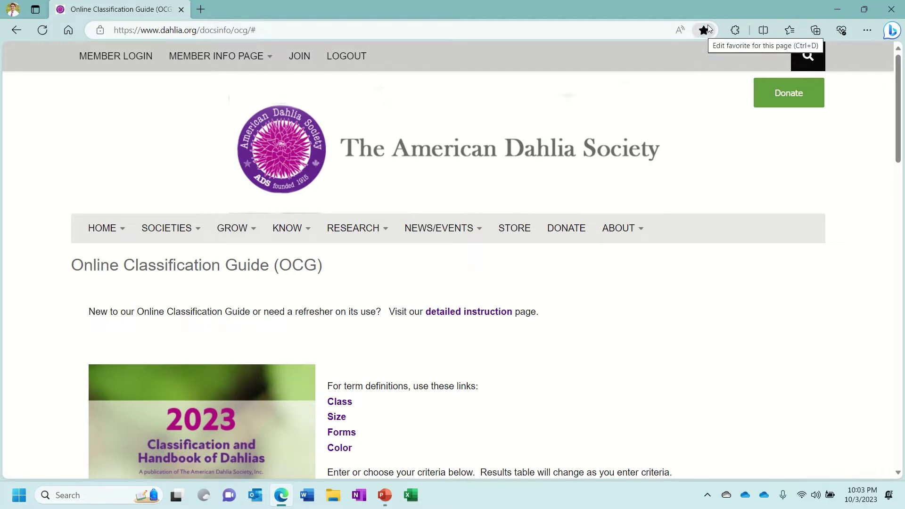
scroll(665, 181, down, 3)
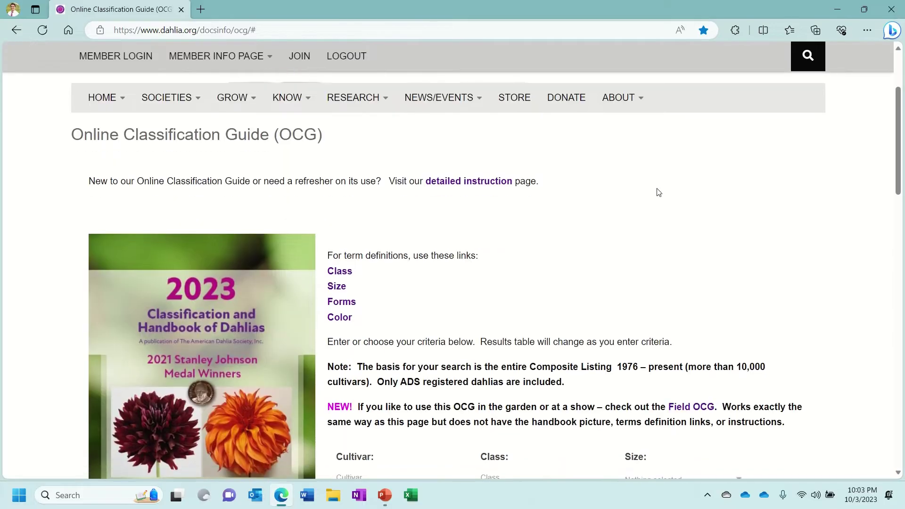
scroll(615, 188, down, 3)
scroll(610, 188, down, 3)
scroll(610, 189, down, 3)
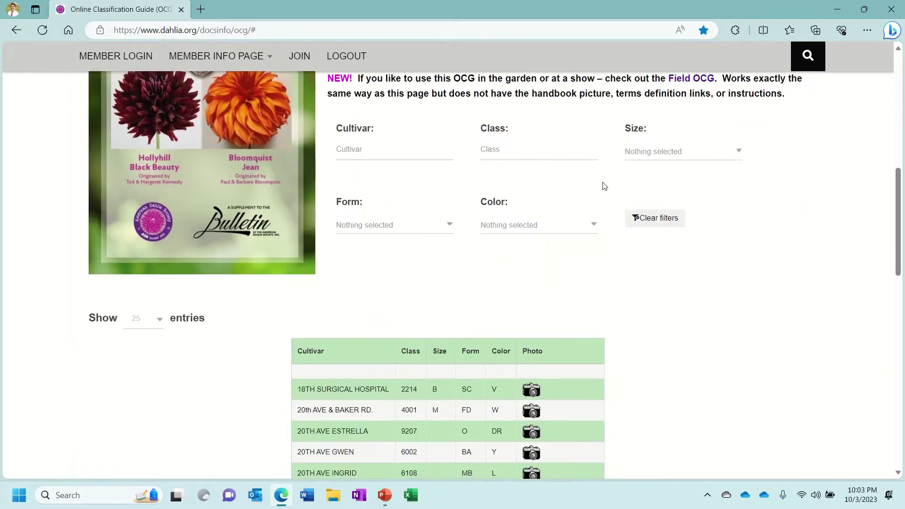
scroll(602, 187, up, 2)
scroll(594, 185, down, 1)
scroll(587, 185, up, 3)
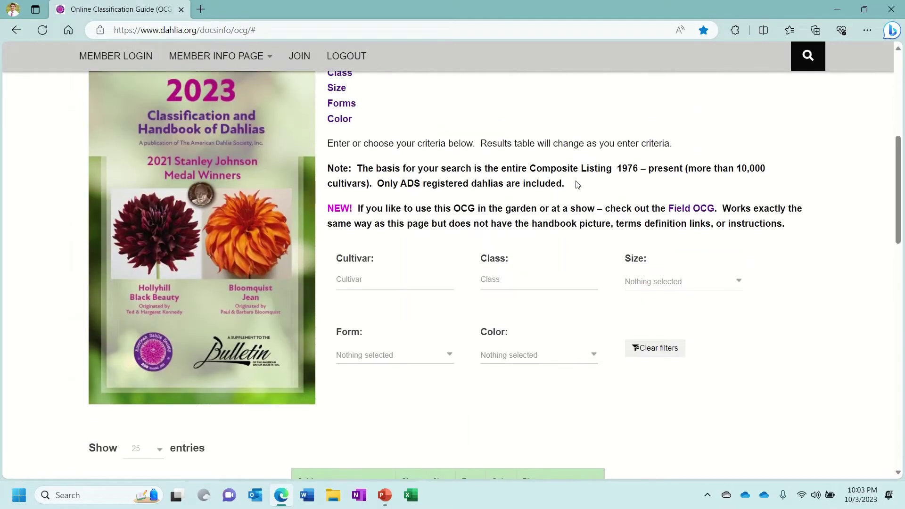
scroll(577, 185, up, 2)
scroll(577, 185, down, 2)
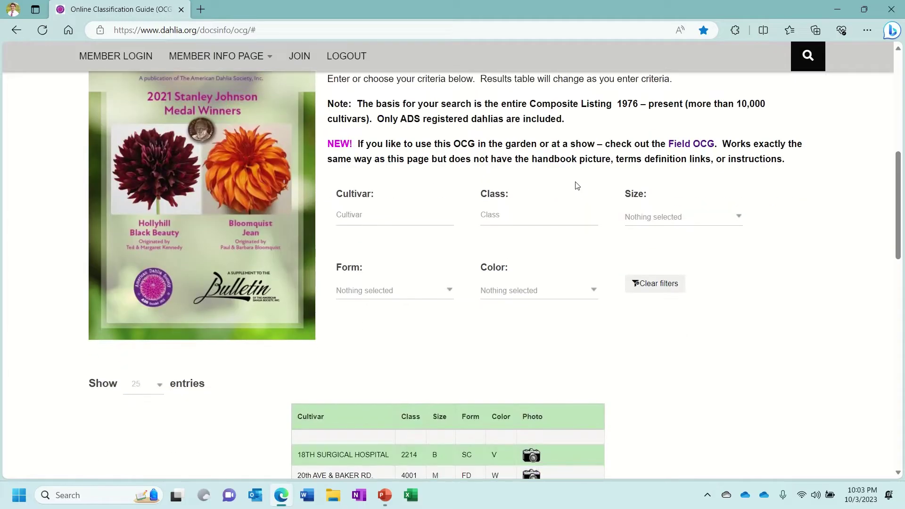
scroll(576, 186, up, 2)
scroll(577, 185, up, 1)
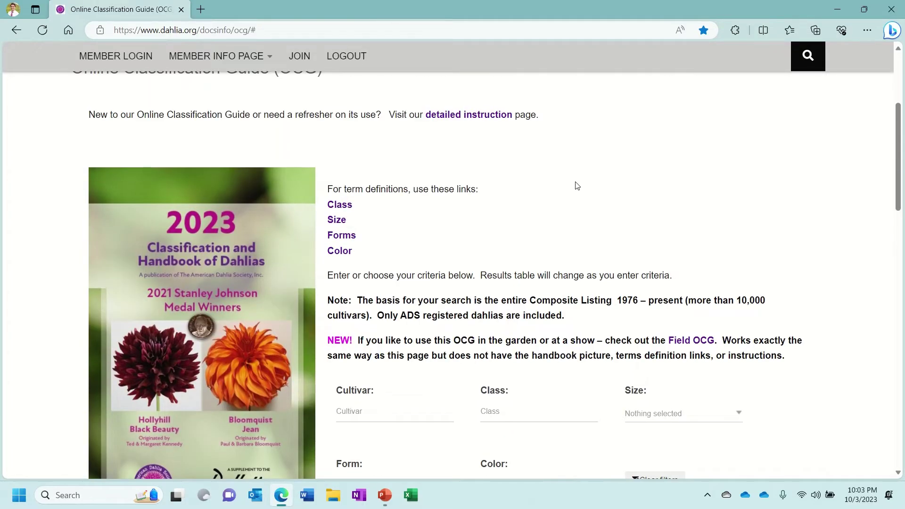
scroll(577, 186, down, 2)
scroll(576, 186, up, 3)
scroll(576, 186, up, 1)
scroll(577, 186, down, 4)
scroll(577, 186, down, 3)
scroll(577, 185, down, 1)
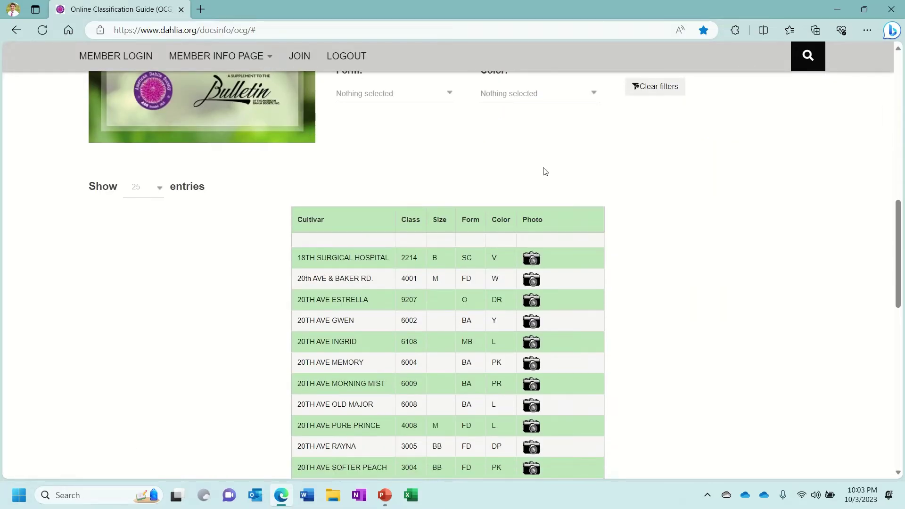
scroll(536, 180, up, 2)
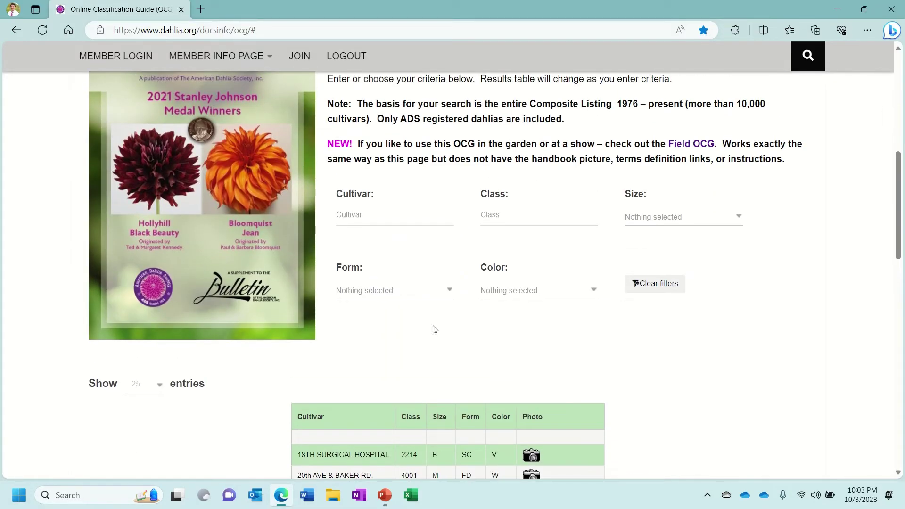
scroll(431, 337, down, 2)
scroll(431, 338, down, 1)
scroll(431, 333, up, 4)
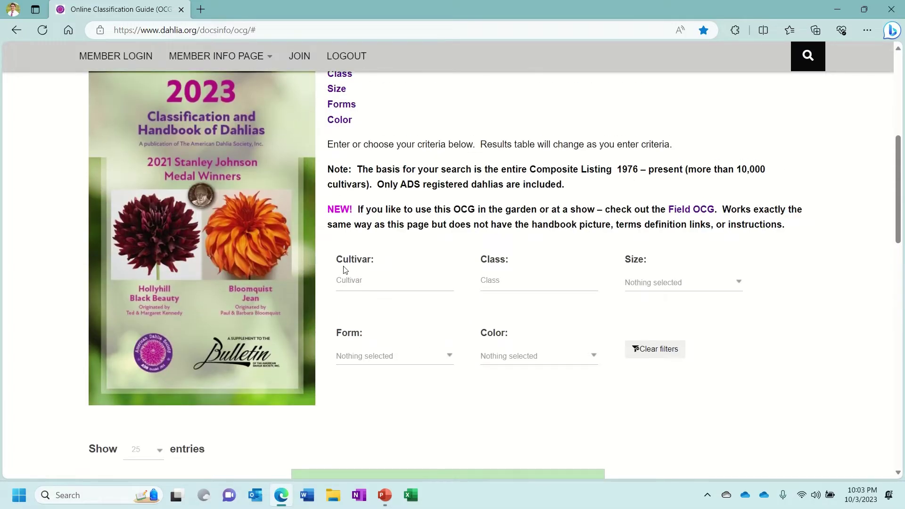
scroll(344, 269, up, 2)
scroll(344, 270, down, 2)
text(be)
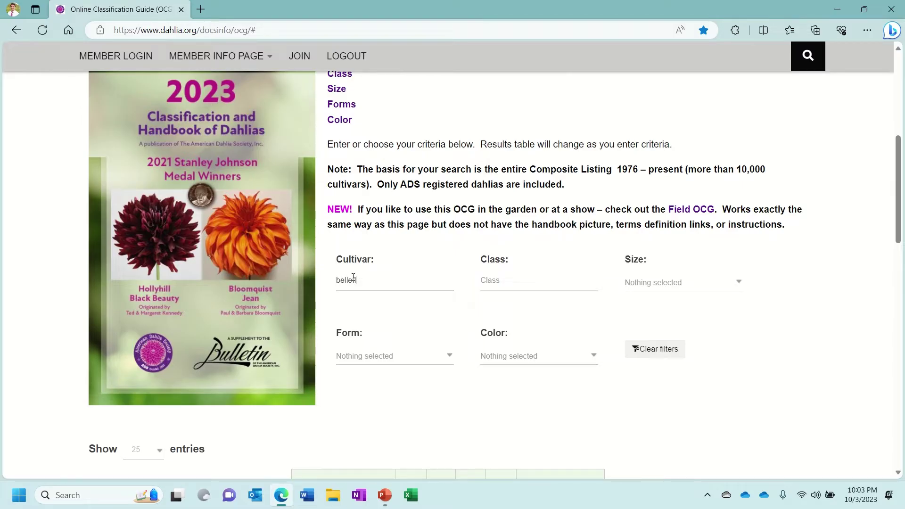
text(llefleur)
scroll(374, 240, down, 3)
scroll(369, 242, up, 2)
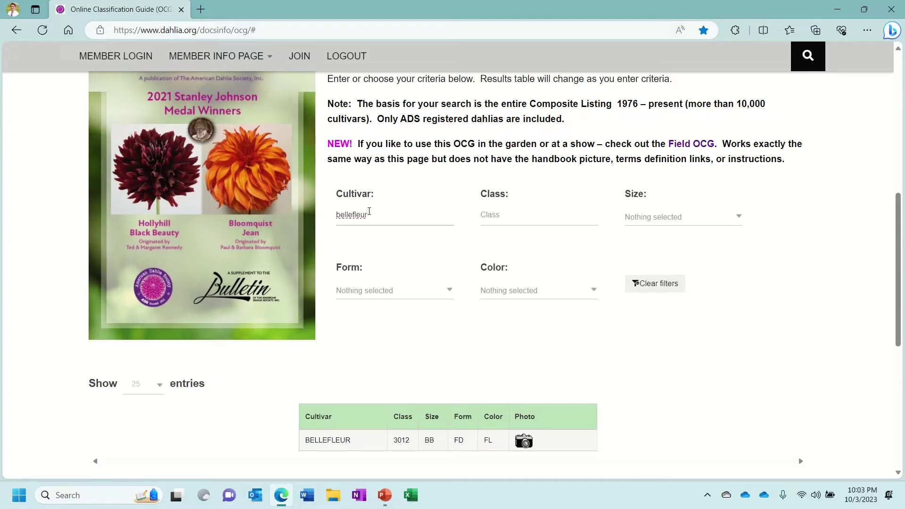
scroll(370, 213, down, 1)
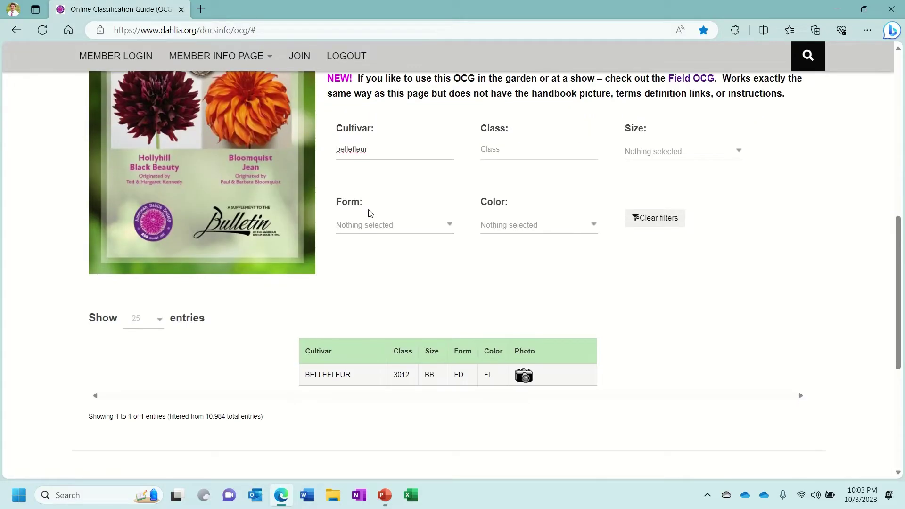
scroll(370, 212, up, 1)
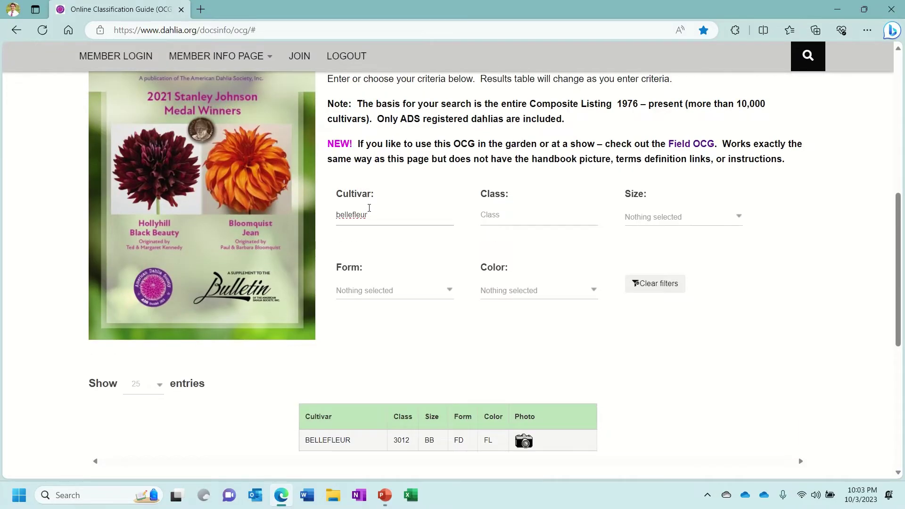
Keep the cultivar name 'bellefleur' against spell-check, showing BELLEFLEUR: 3012, BB, FD, FL.
click(352, 215)
click(364, 259)
scroll(420, 211, down, 1)
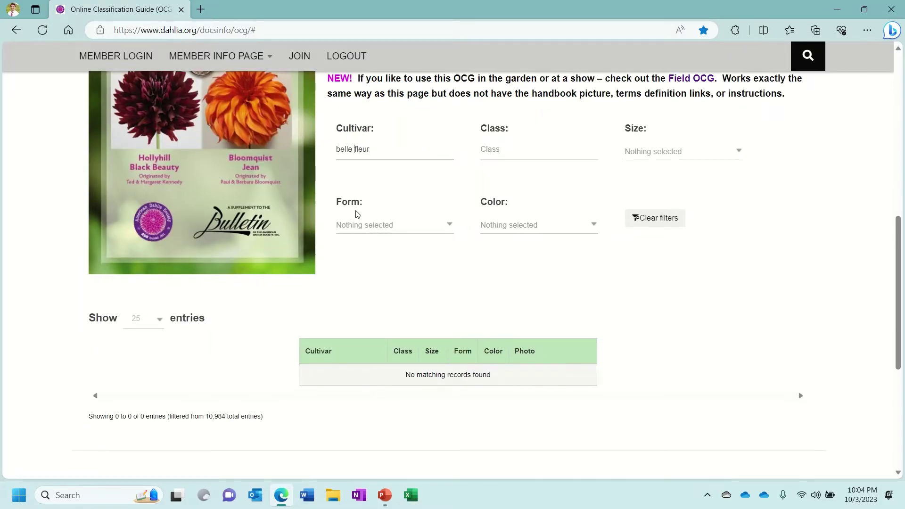
key(BackSpace)
scroll(352, 191, up, 1)
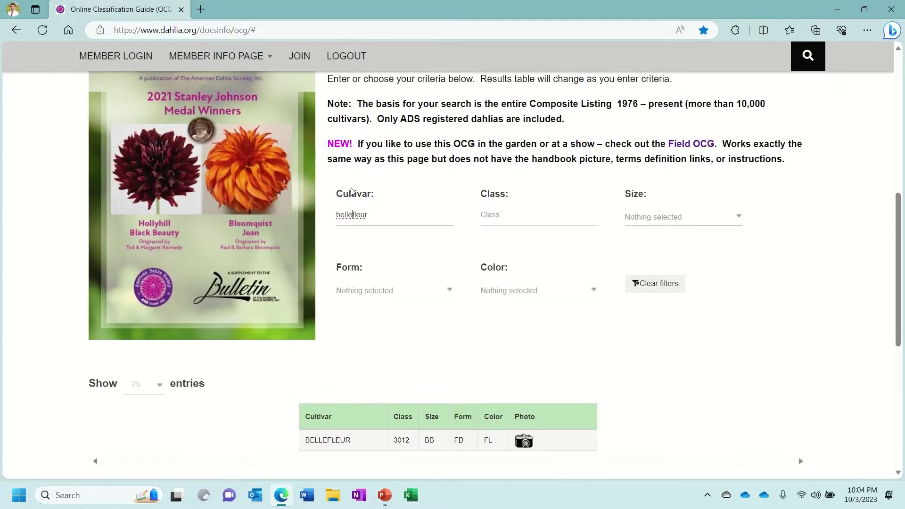
scroll(352, 191, up, 1)
scroll(352, 191, down, 2)
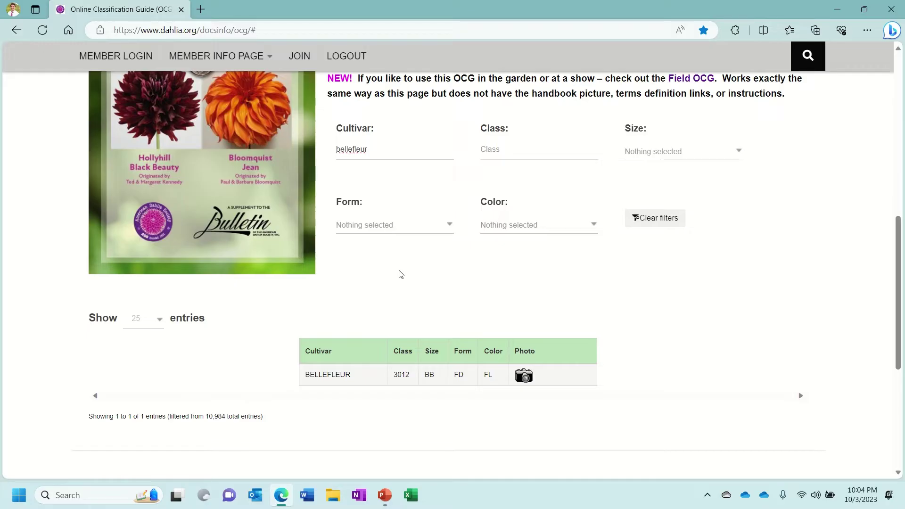
scroll(361, 304, down, 1)
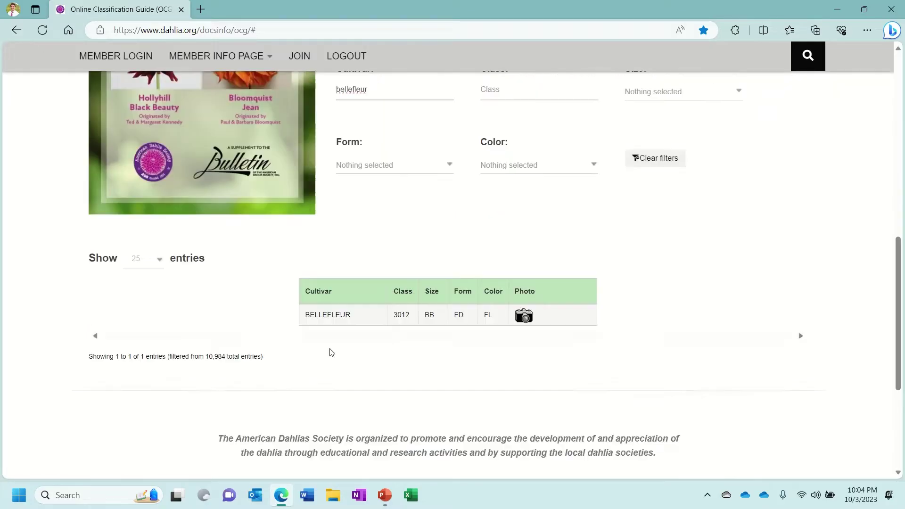
scroll(331, 352, down, 1)
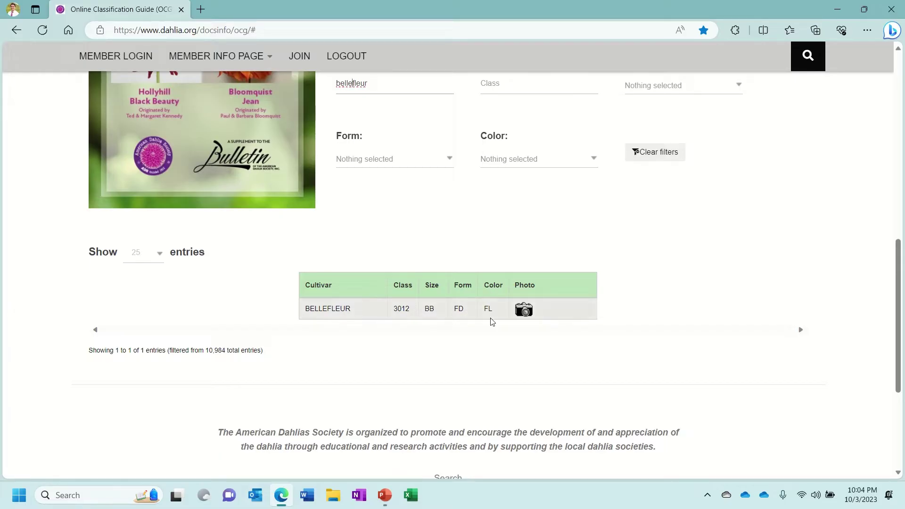
View BELLEFLEUR's yellow-orange dahlia photo in a new tab, then close that tab.
click(526, 311)
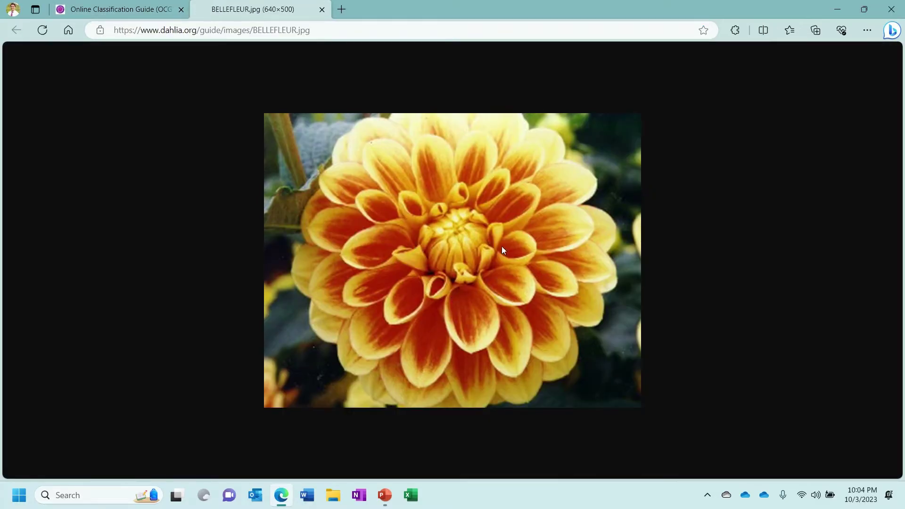
click(323, 8)
scroll(438, 281, up, 3)
scroll(438, 281, up, 2)
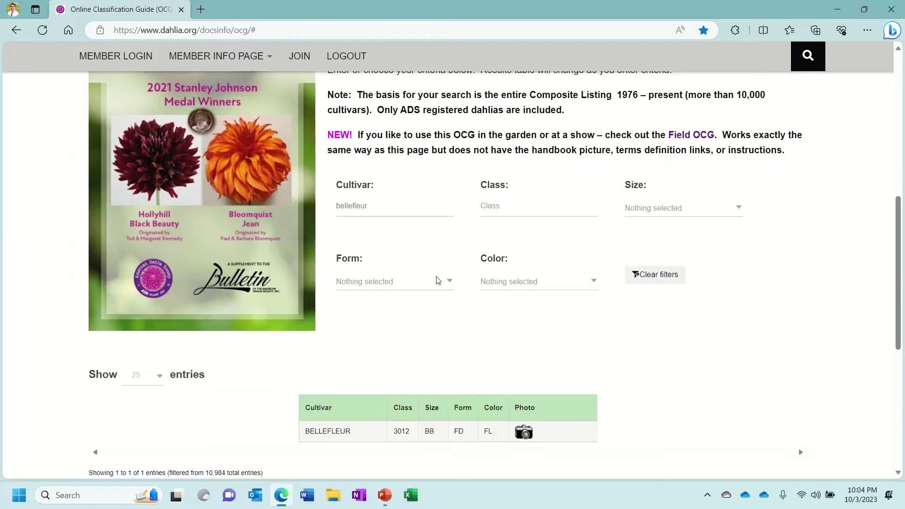
scroll(438, 280, up, 2)
scroll(438, 281, up, 1)
scroll(438, 281, down, 4)
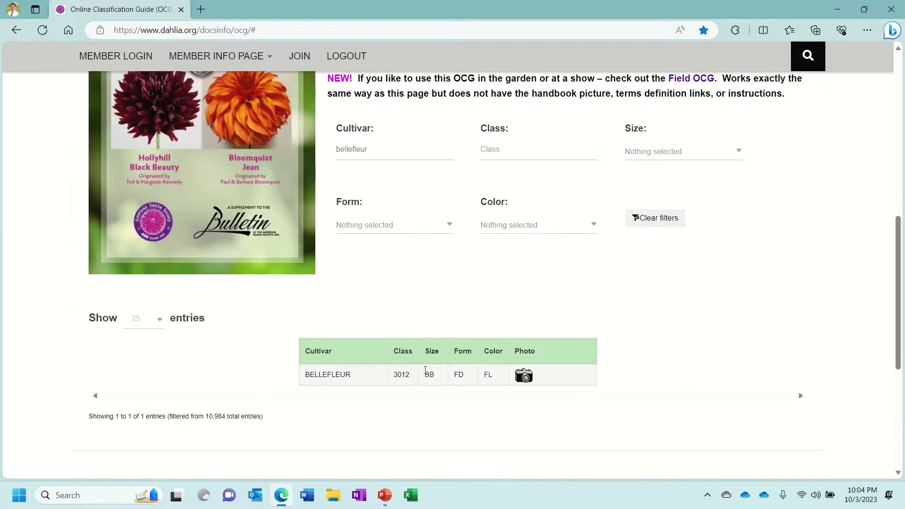
scroll(428, 368, up, 3)
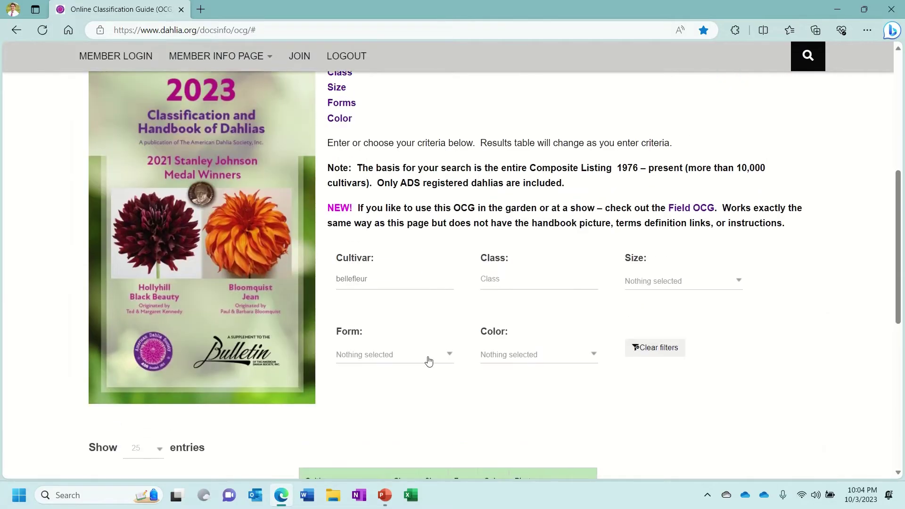
scroll(428, 368, up, 2)
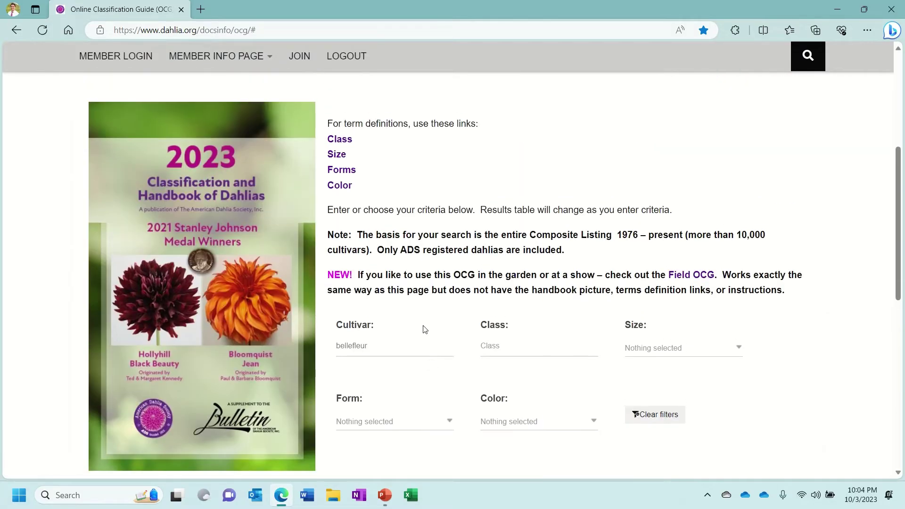
click(337, 157)
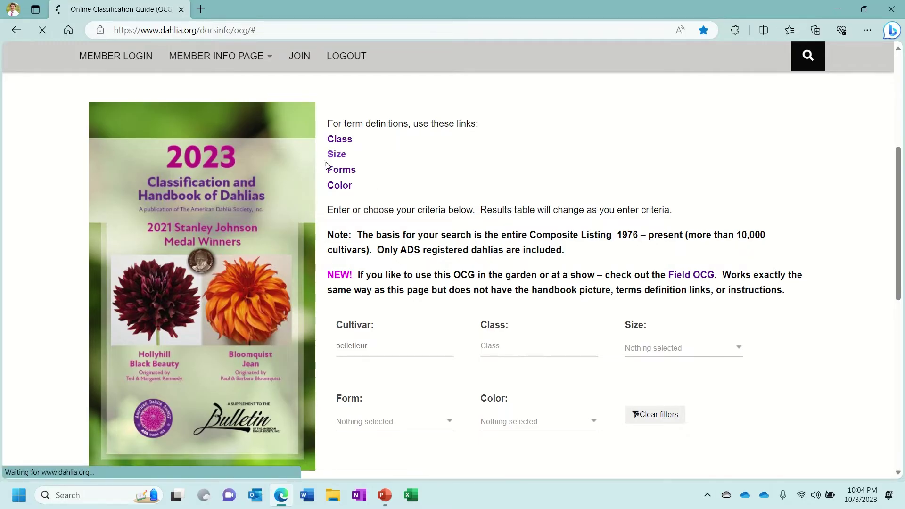
scroll(320, 170, down, 2)
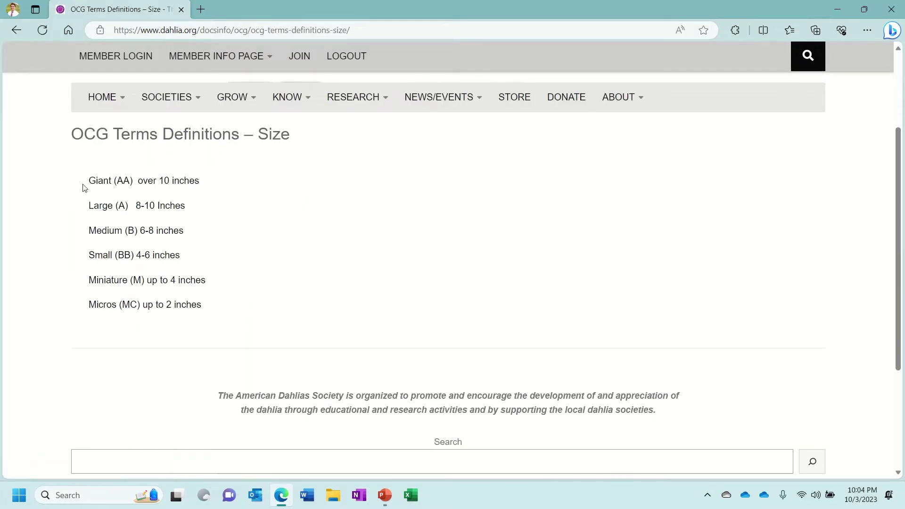
drag(88, 179, 211, 311)
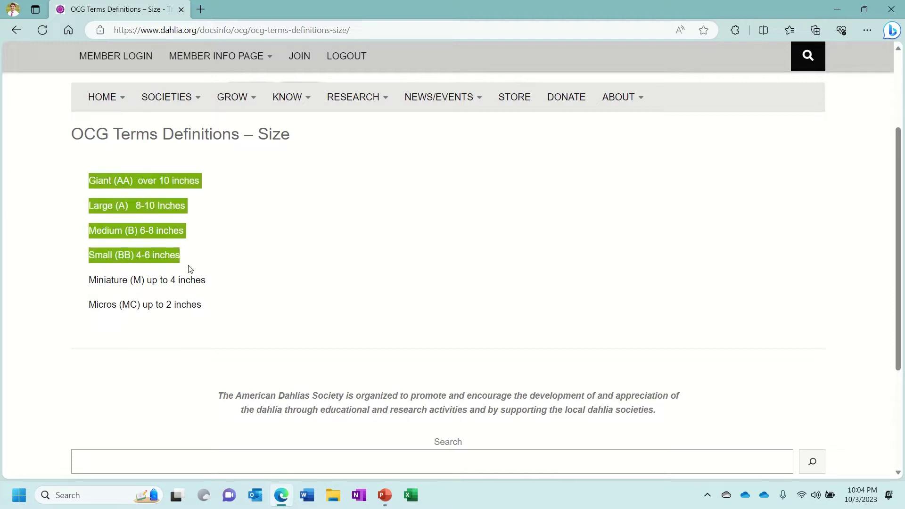
click(211, 306)
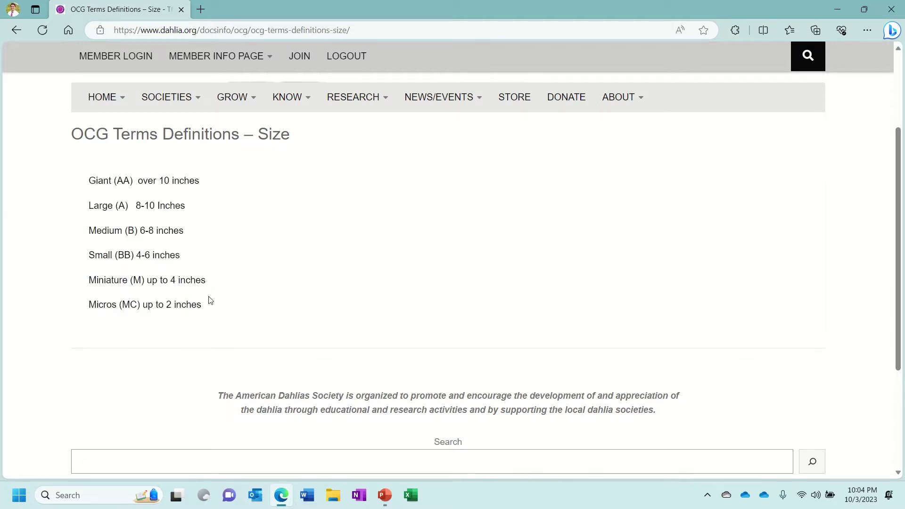
click(18, 30)
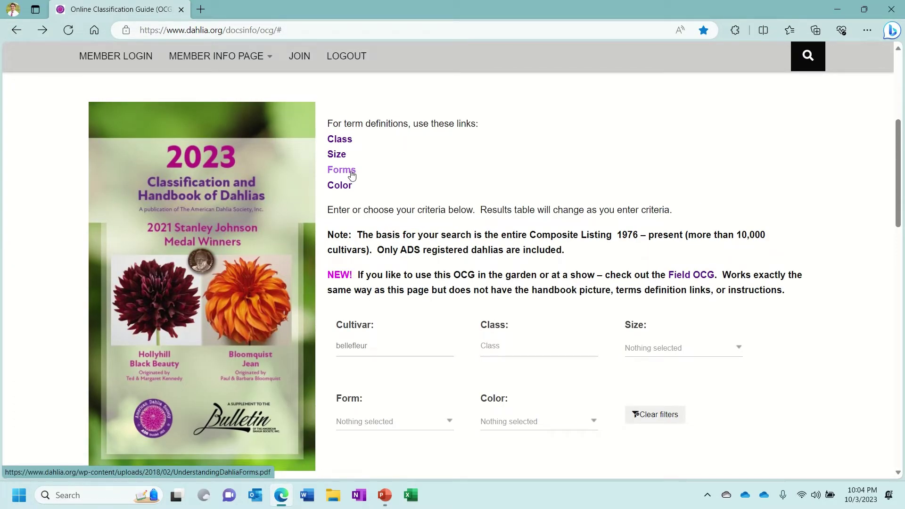
Open UnderstandingDahliaForms.pdf from the Forms definitions link.
click(352, 173)
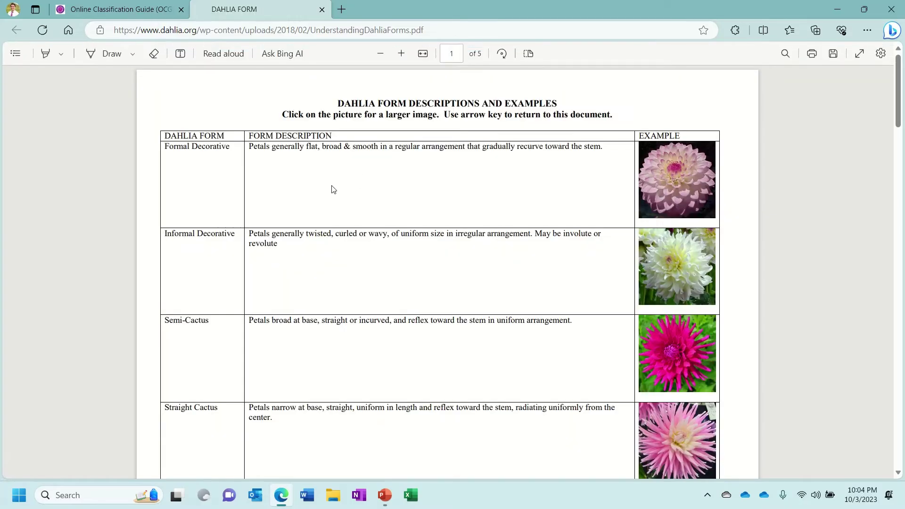
scroll(334, 189, down, 4)
scroll(333, 188, down, 2)
scroll(333, 189, down, 1)
scroll(334, 189, down, 1)
scroll(334, 189, down, 2)
scroll(334, 189, up, 5)
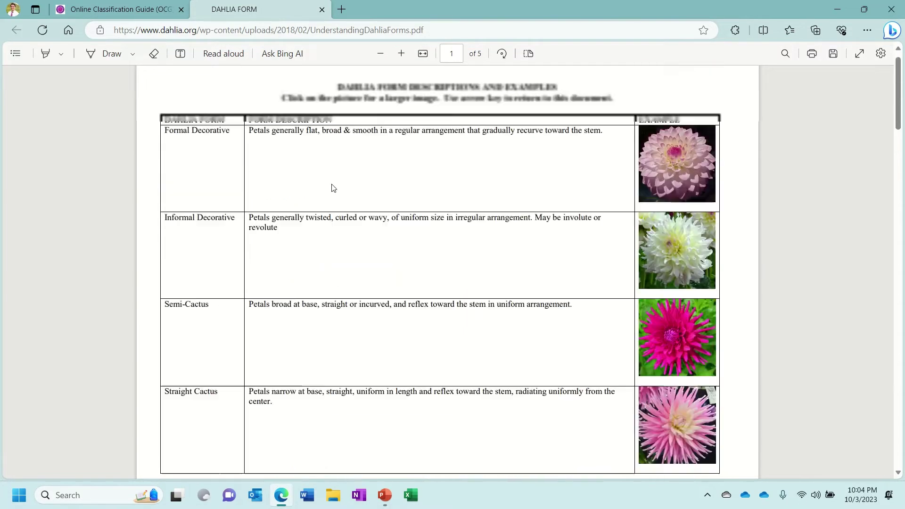
scroll(333, 189, up, 1)
scroll(333, 189, down, 1)
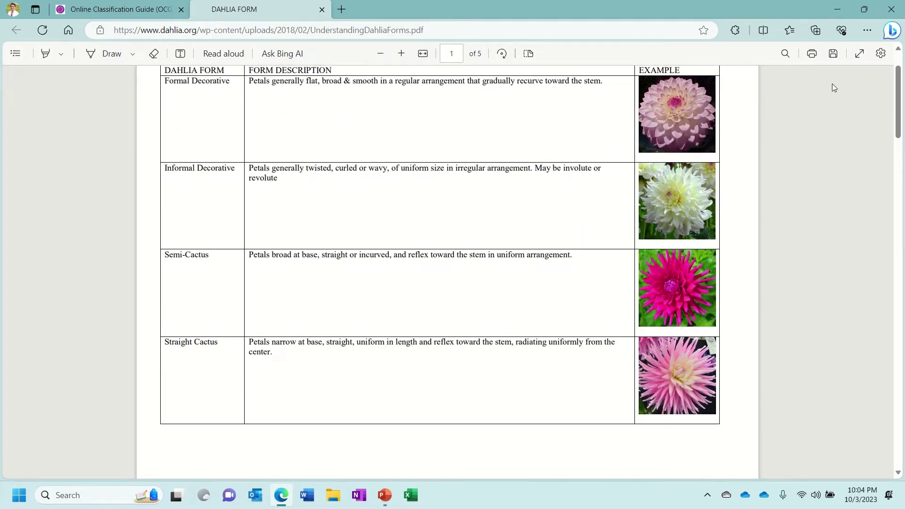
drag(898, 101, 874, 159)
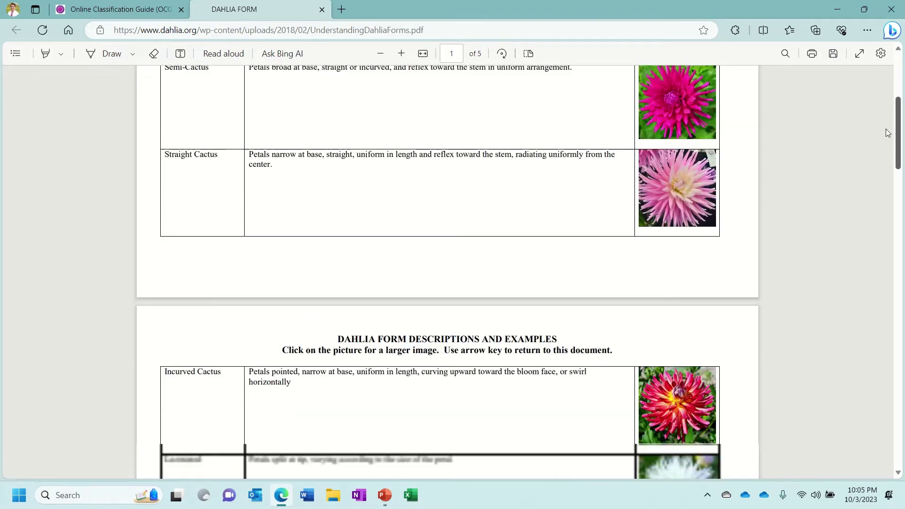
scroll(874, 155, down, 2)
scroll(844, 169, down, 2)
scroll(839, 176, down, 2)
scroll(835, 191, down, 2)
scroll(833, 205, down, 2)
scroll(829, 226, down, 2)
scroll(825, 231, down, 1)
scroll(824, 236, down, 1)
scroll(824, 240, up, 3)
scroll(818, 248, down, 4)
scroll(845, 264, down, 1)
scroll(843, 270, down, 2)
scroll(838, 294, down, 3)
scroll(841, 309, down, 1)
scroll(844, 310, down, 2)
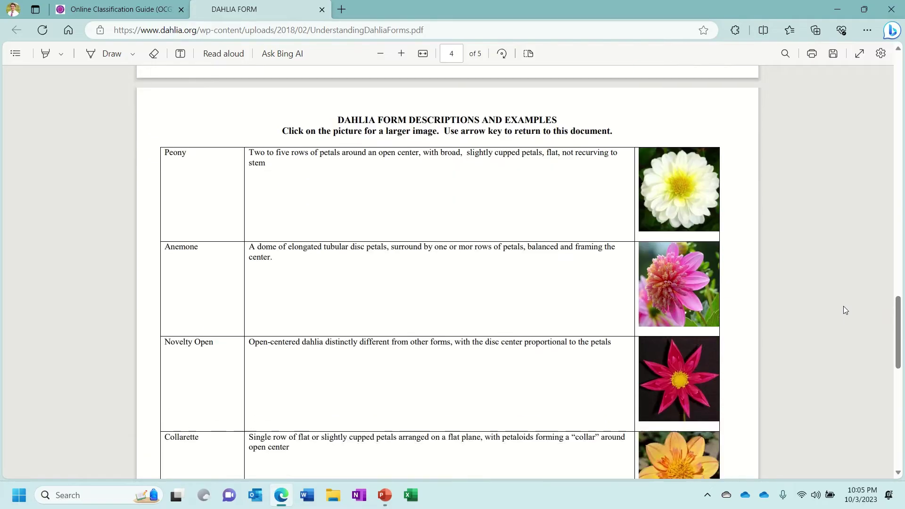
scroll(844, 307, down, 3)
scroll(837, 319, down, 3)
scroll(831, 324, up, 3)
scroll(831, 319, up, 5)
scroll(830, 321, up, 8)
scroll(834, 323, up, 2)
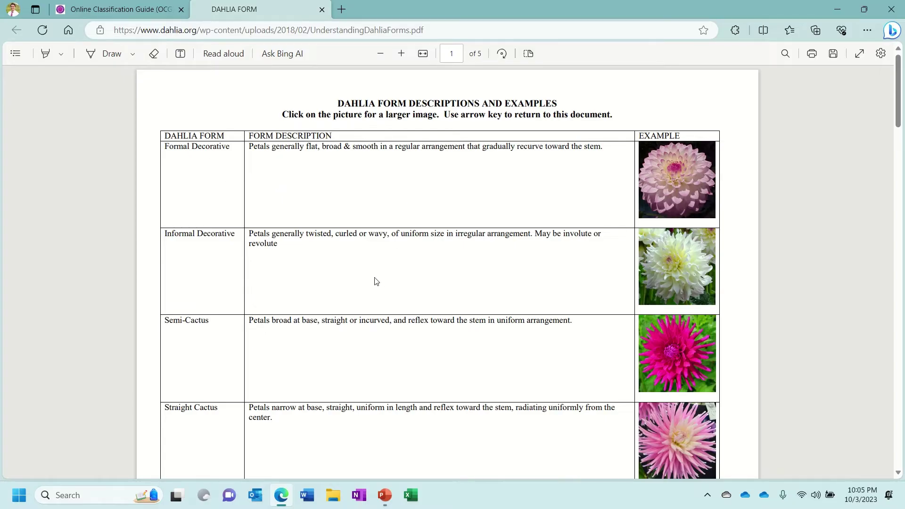
scroll(375, 280, down, 8)
scroll(375, 280, up, 3)
scroll(375, 281, up, 5)
scroll(340, 255, down, 5)
scroll(340, 255, down, 5)
scroll(340, 255, down, 3)
Close the forms PDF, rerun the 'bellefleur' cultivar search, and select that search text.
click(323, 10)
scroll(421, 276, down, 4)
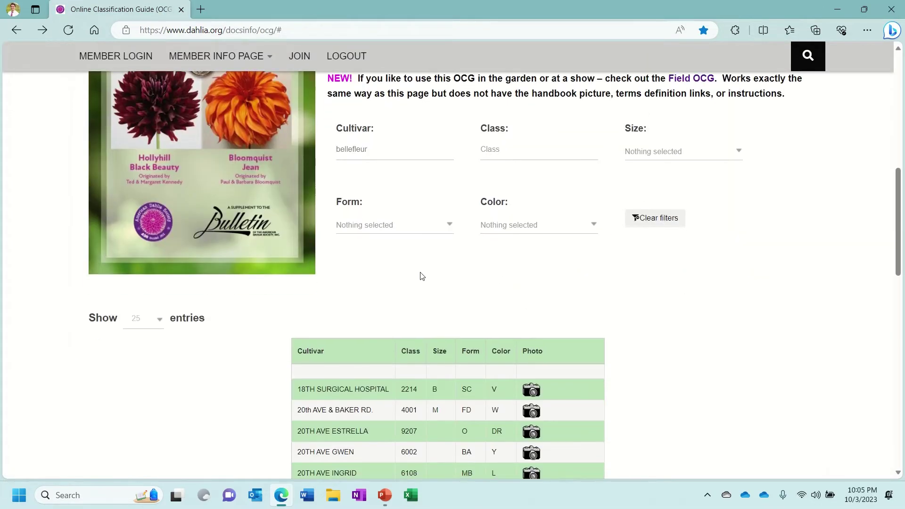
scroll(420, 276, up, 3)
scroll(420, 273, down, 4)
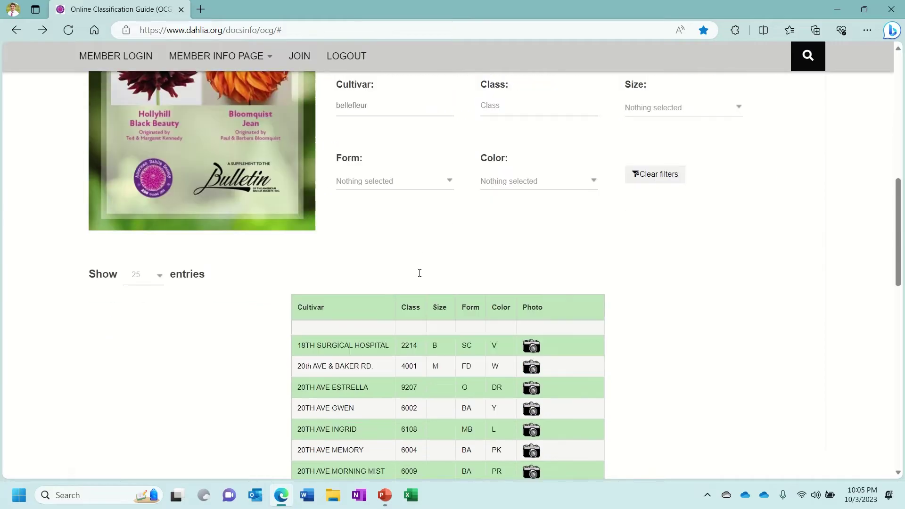
scroll(419, 274, up, 1)
click(391, 149)
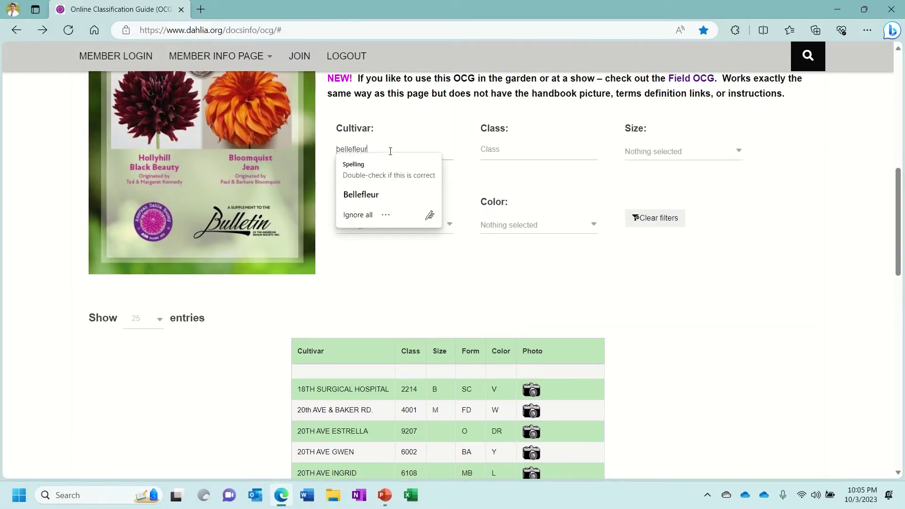
key(Return)
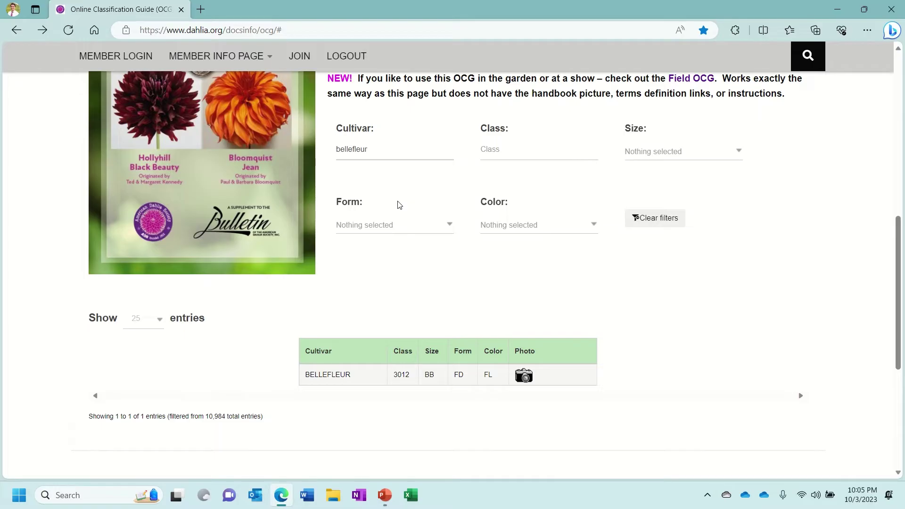
scroll(397, 202, down, 1)
scroll(398, 202, up, 3)
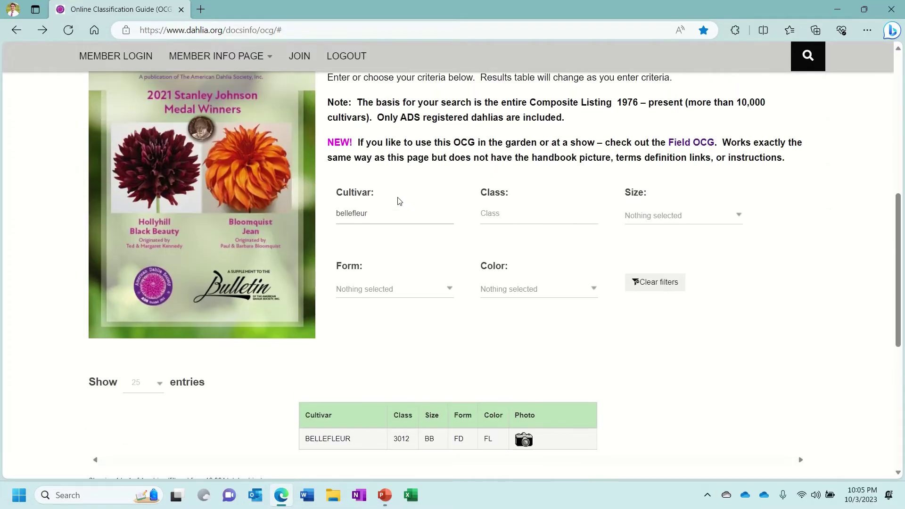
scroll(398, 202, up, 2)
scroll(398, 202, up, 3)
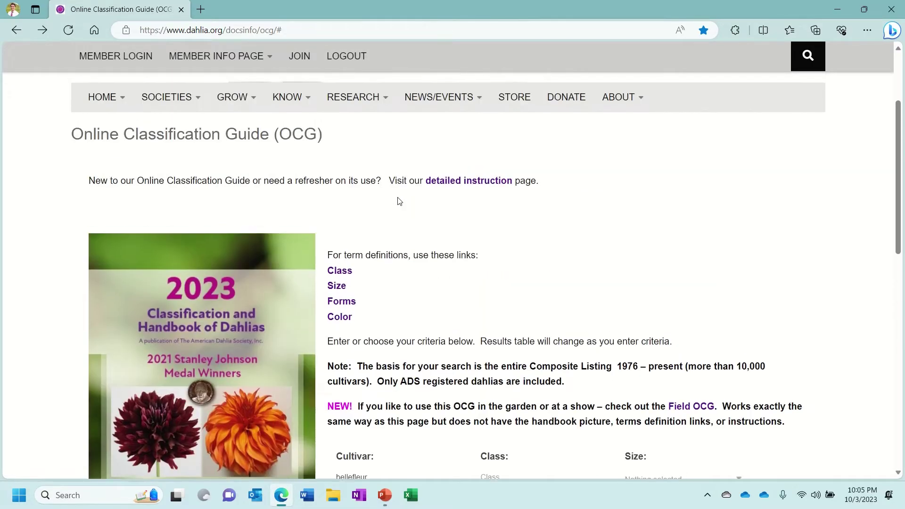
scroll(398, 202, down, 1)
scroll(398, 202, down, 2)
scroll(398, 202, down, 2)
scroll(397, 202, down, 1)
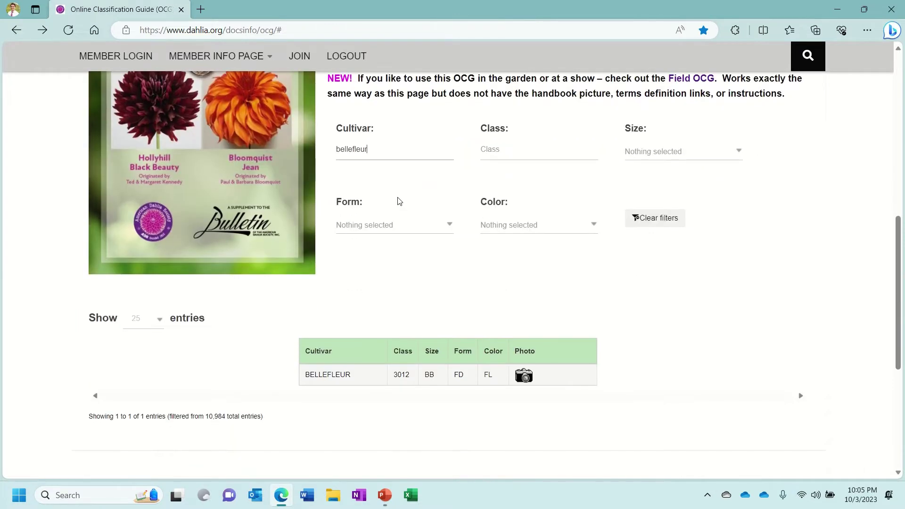
scroll(398, 201, up, 1)
scroll(397, 202, up, 2)
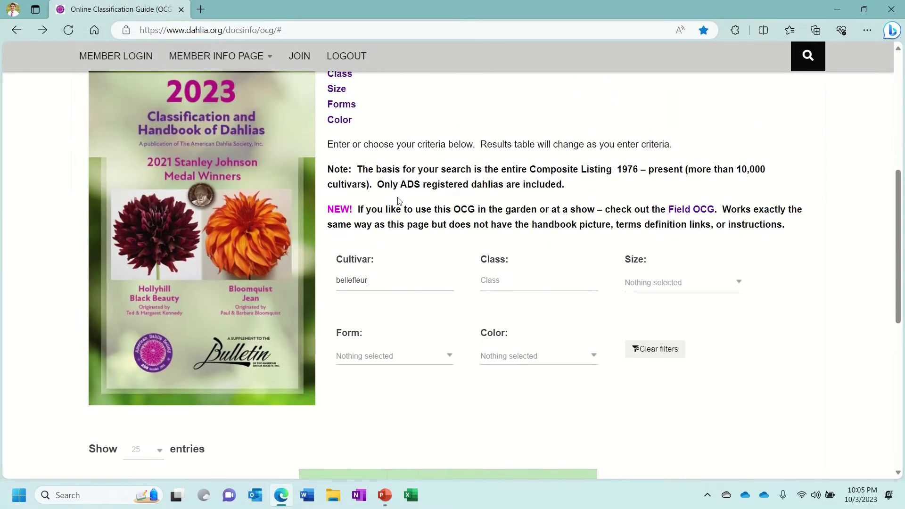
scroll(398, 202, up, 1)
scroll(398, 202, up, 2)
scroll(398, 202, down, 4)
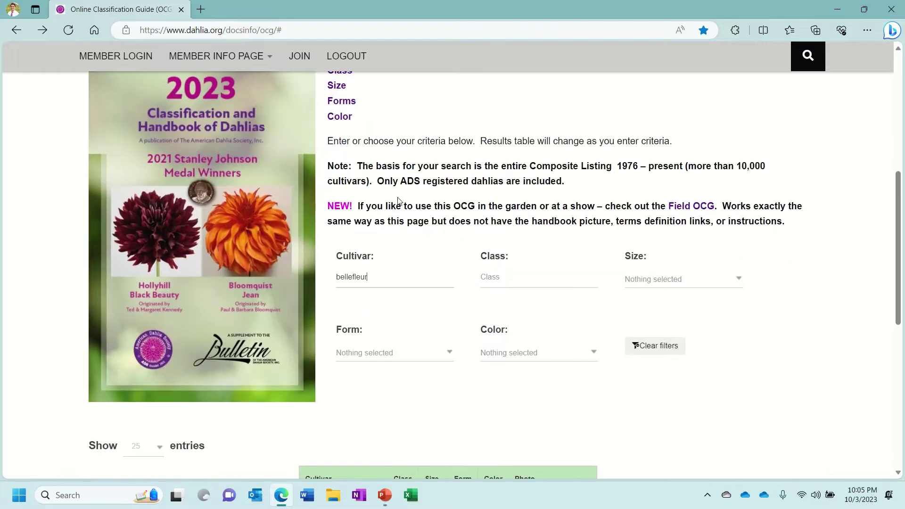
scroll(398, 201, down, 1)
scroll(398, 202, down, 3)
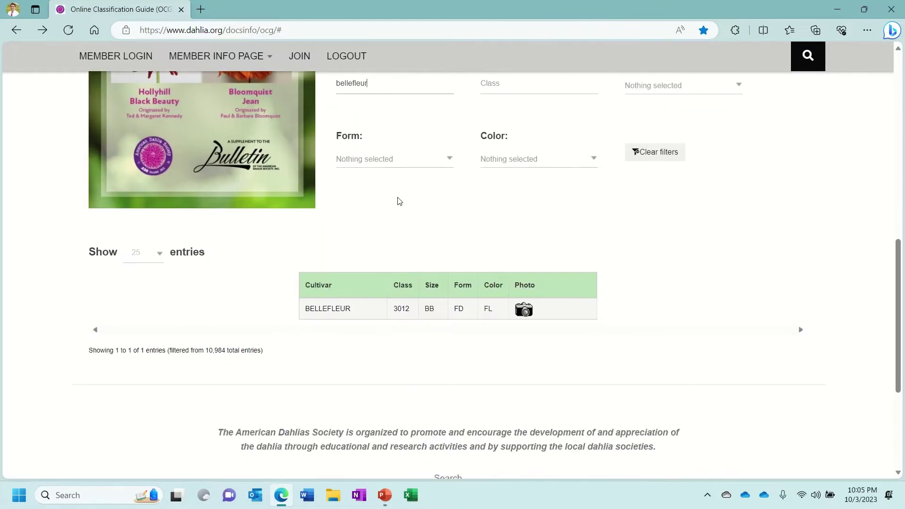
scroll(397, 201, up, 1)
scroll(398, 201, up, 1)
scroll(398, 201, up, 1)
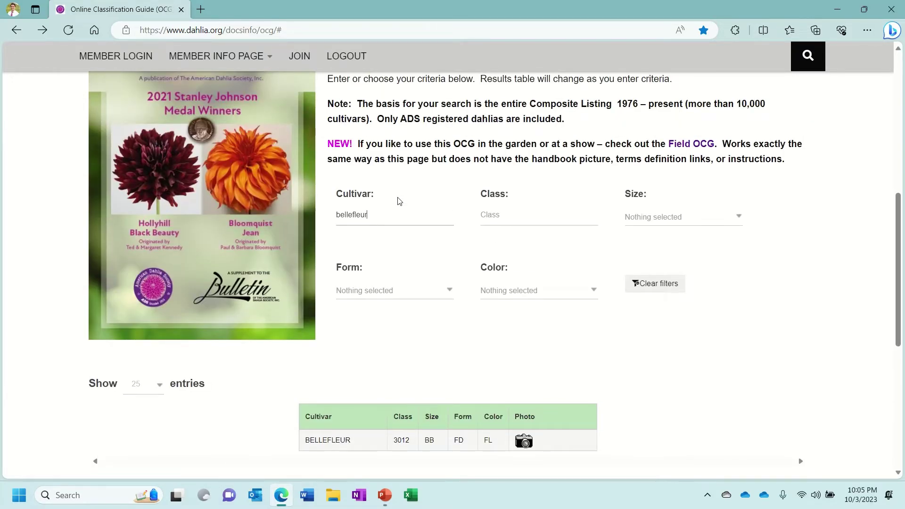
scroll(398, 201, down, 1)
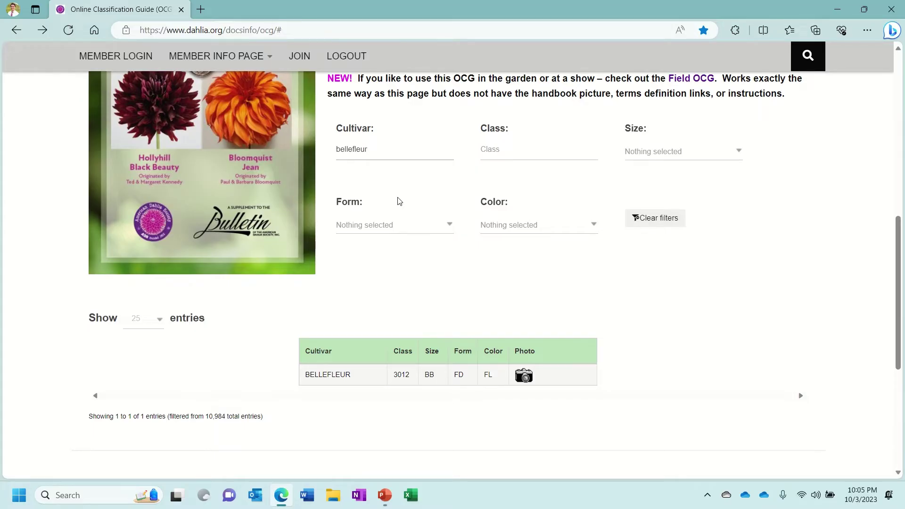
scroll(398, 202, up, 1)
scroll(398, 202, up, 1)
scroll(397, 202, up, 1)
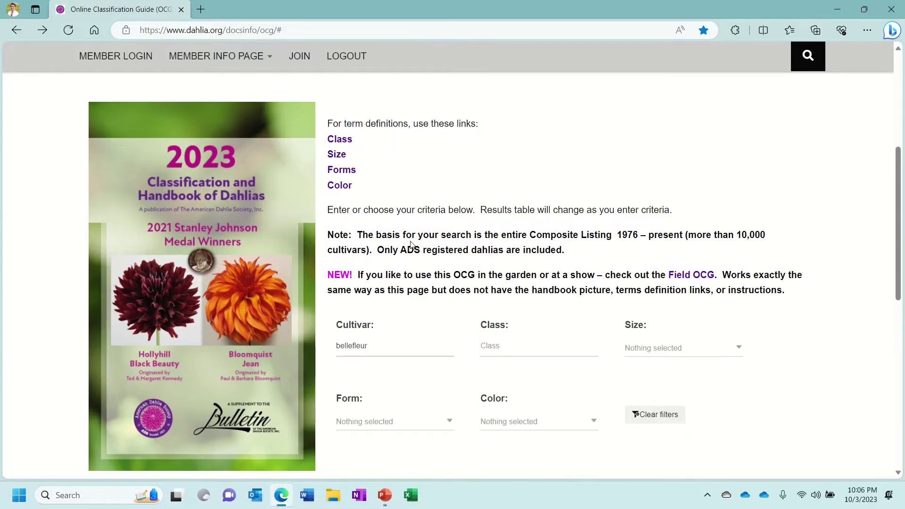
scroll(410, 244, down, 3)
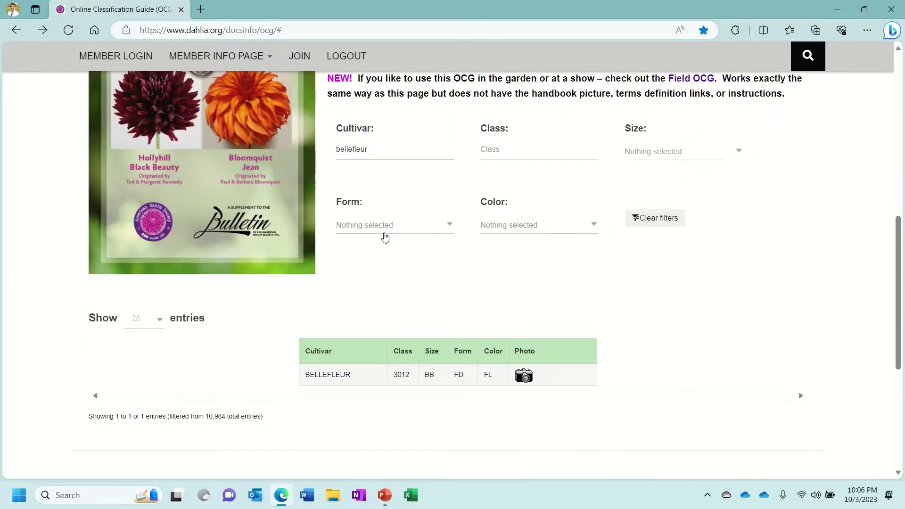
scroll(384, 237, up, 1)
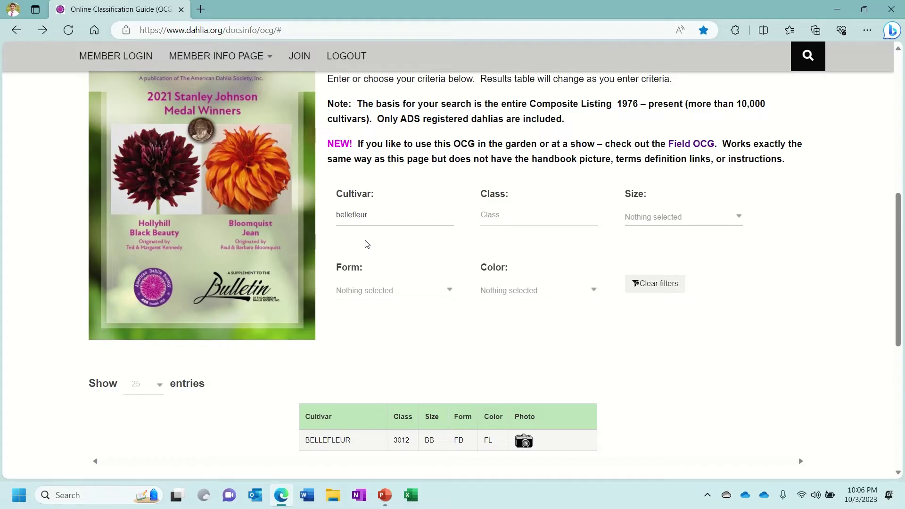
scroll(365, 246, down, 3)
scroll(365, 245, up, 3)
scroll(365, 246, down, 2)
scroll(365, 245, down, 1)
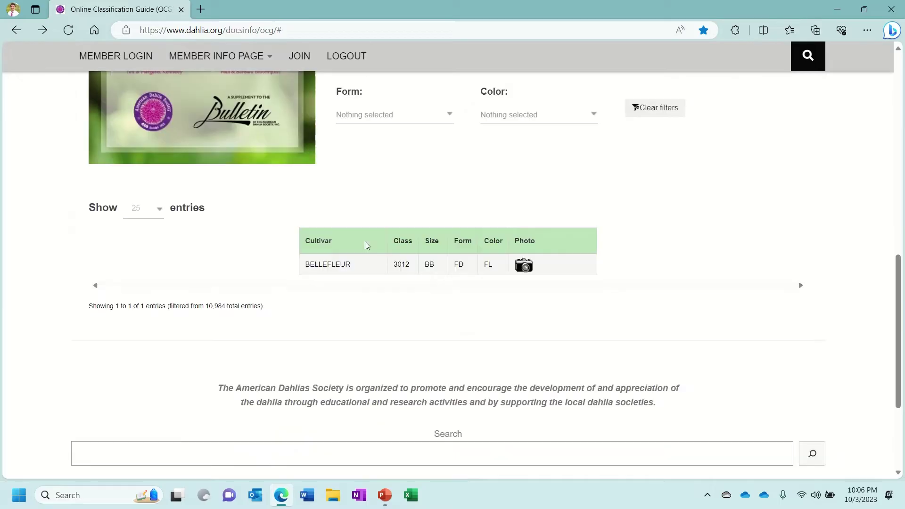
scroll(344, 263, up, 1)
scroll(344, 264, up, 1)
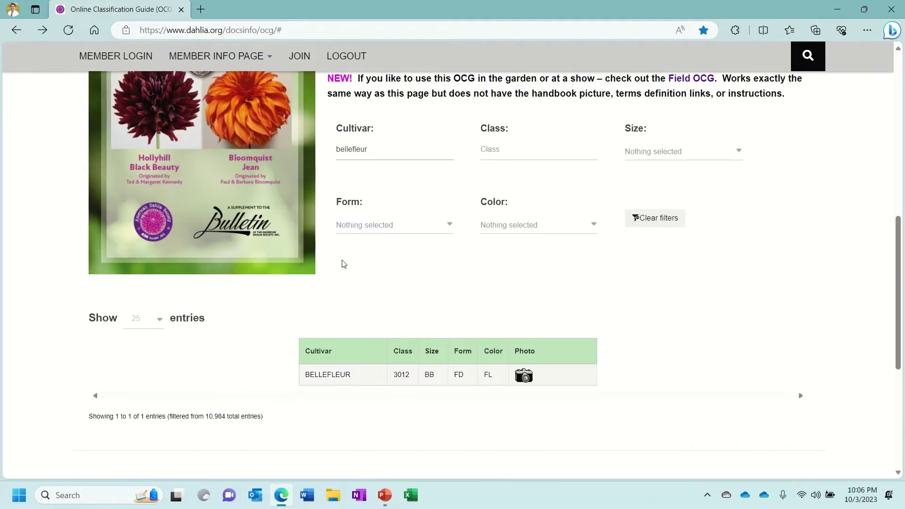
double_click(362, 153)
Delete the 'bellefleur' cultivar text and set the Size filter to AA.
key(Delete)
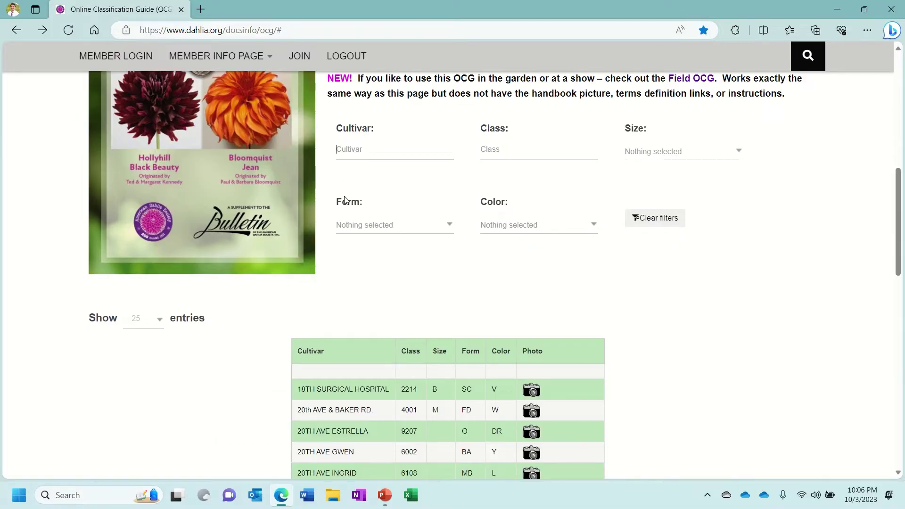
scroll(345, 225, down, 1)
scroll(344, 225, up, 1)
click(659, 153)
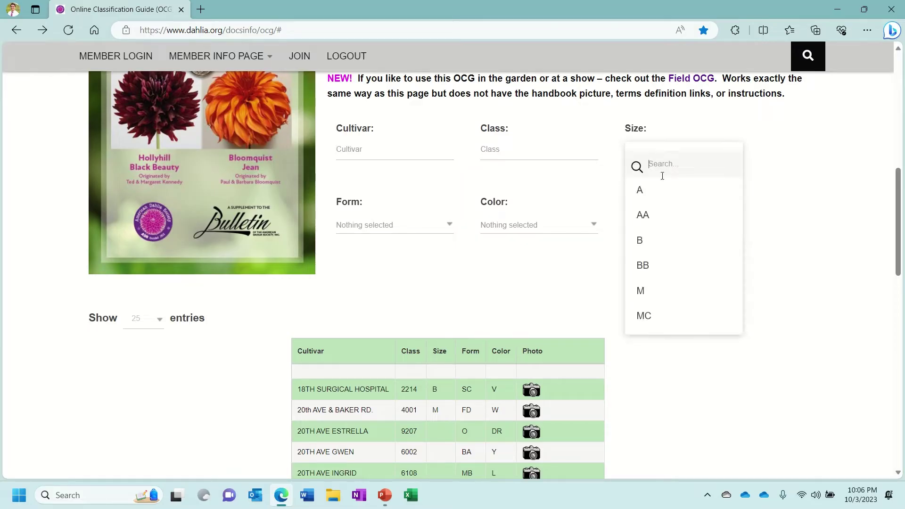
click(644, 215)
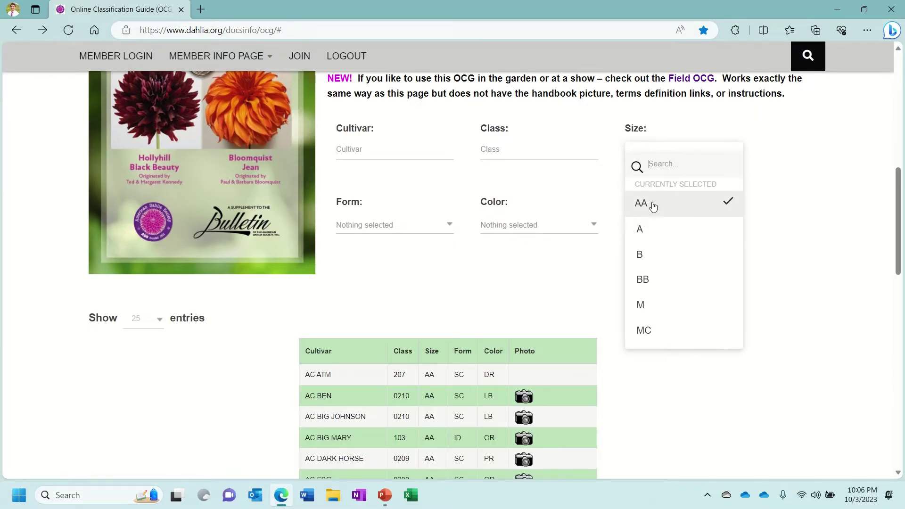
click(781, 227)
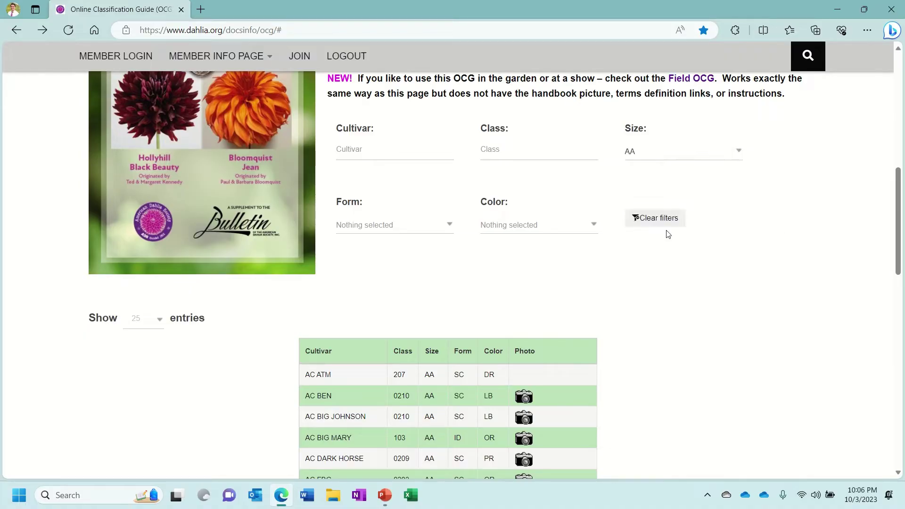
Set Form to ID and Color to W, listing class 0101 cultivars like Arthur's Delight.
click(354, 226)
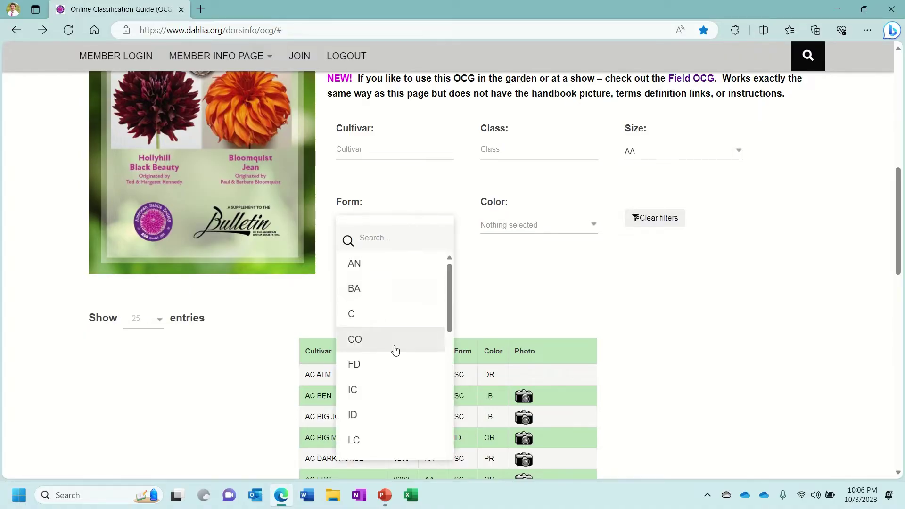
scroll(381, 340, down, 1)
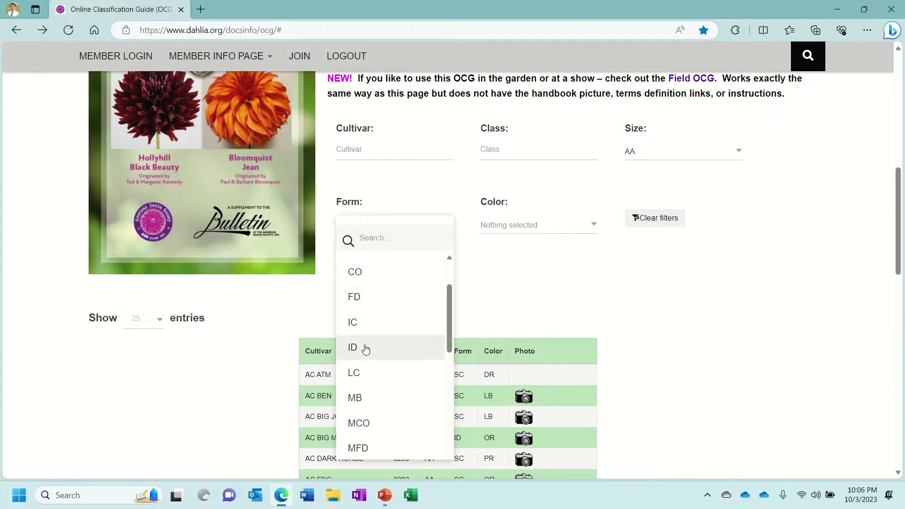
click(367, 356)
click(535, 280)
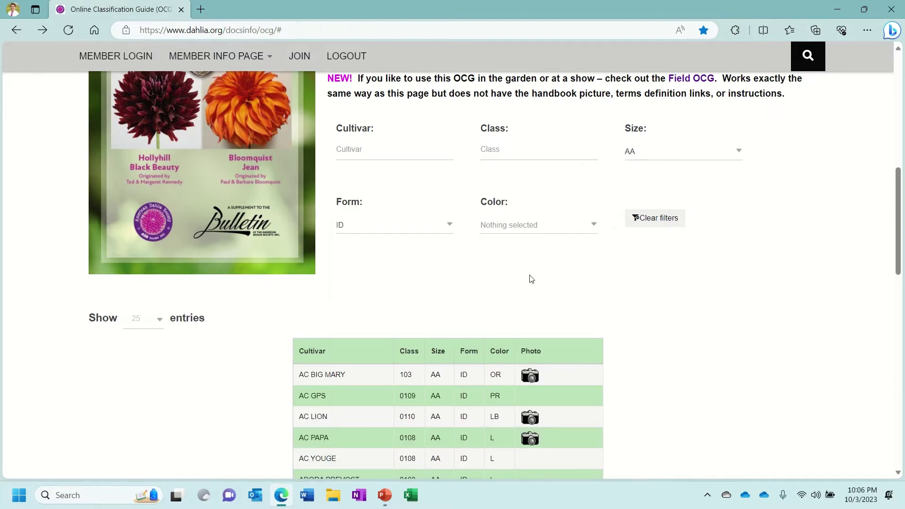
click(521, 225)
scroll(529, 283, down, 2)
scroll(523, 283, down, 2)
scroll(523, 283, down, 1)
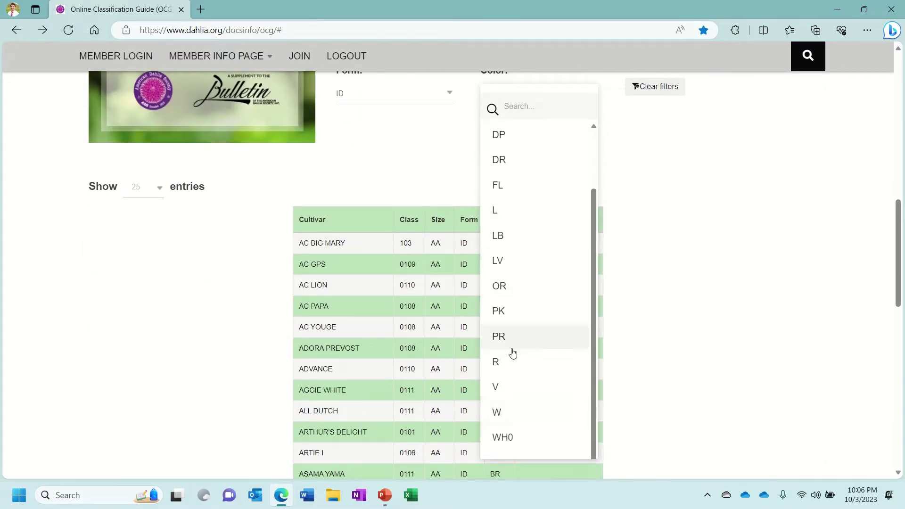
click(503, 412)
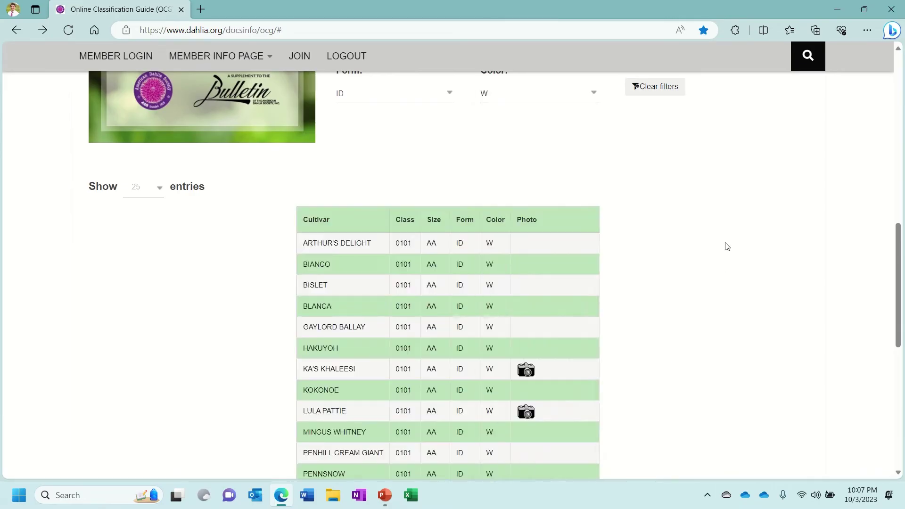
scroll(665, 255, up, 2)
scroll(654, 248, up, 1)
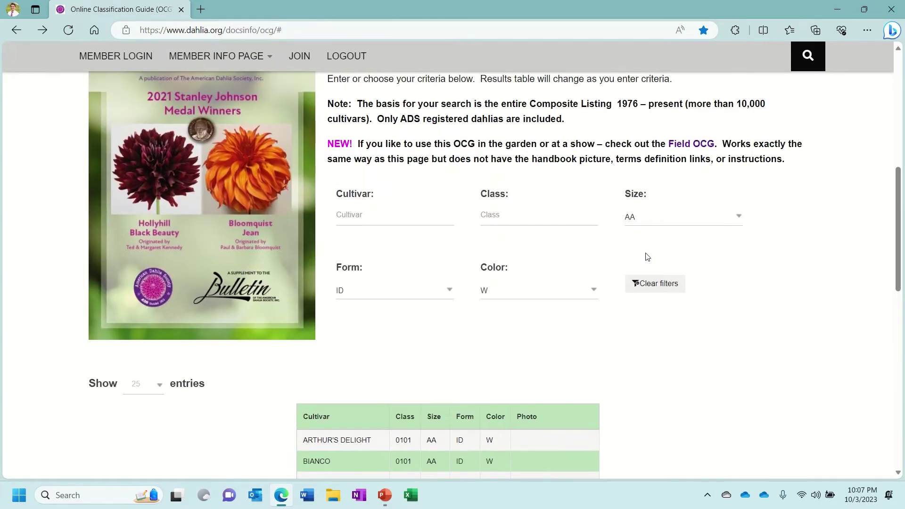
scroll(646, 257, down, 1)
scroll(640, 255, down, 1)
scroll(640, 253, down, 2)
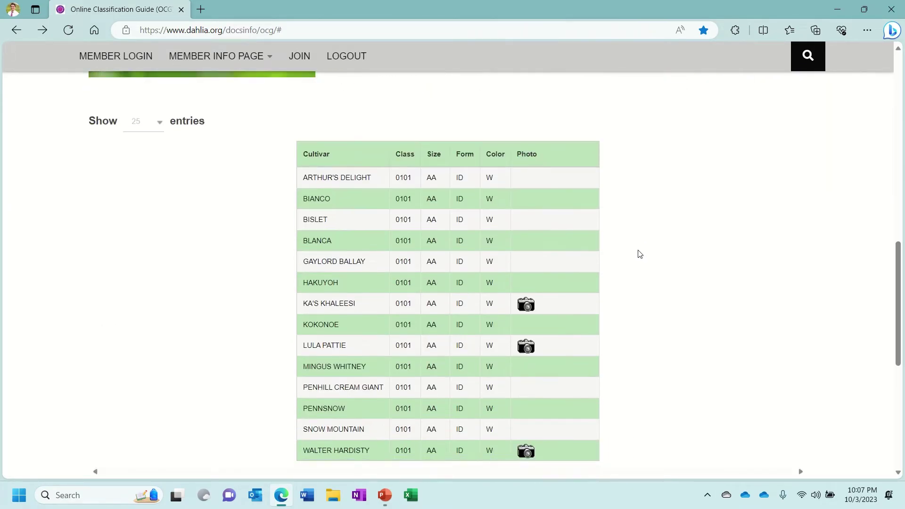
scroll(639, 254, down, 2)
scroll(639, 254, down, 1)
scroll(635, 246, up, 3)
scroll(646, 221, up, 2)
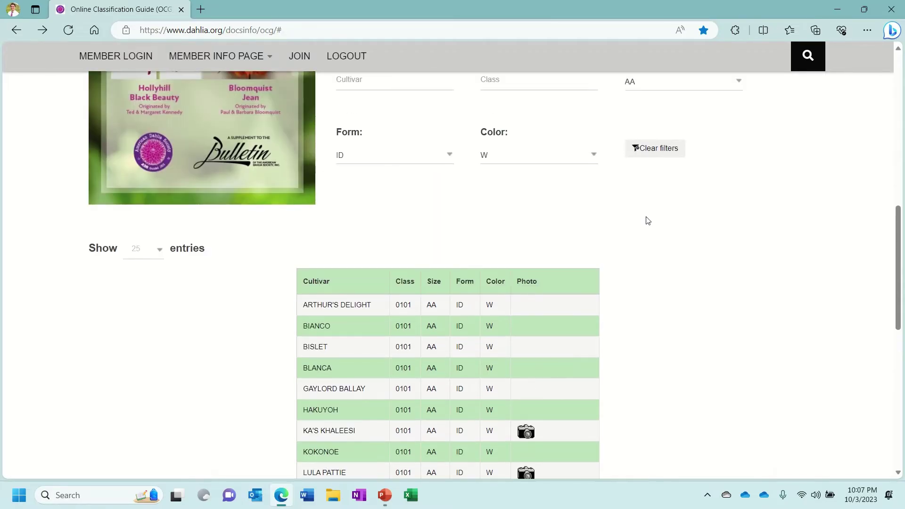
scroll(646, 222, up, 2)
scroll(646, 221, down, 4)
scroll(646, 221, down, 1)
scroll(646, 220, up, 3)
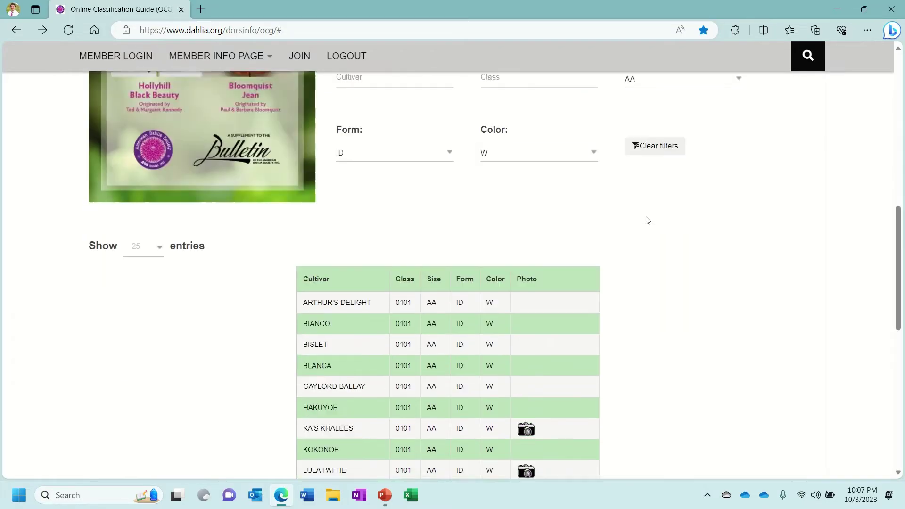
scroll(646, 220, up, 1)
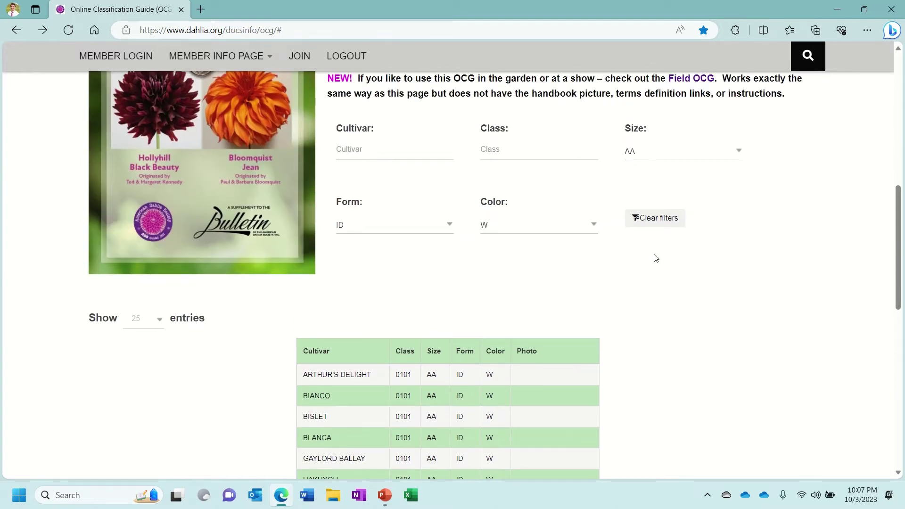
scroll(651, 259, down, 2)
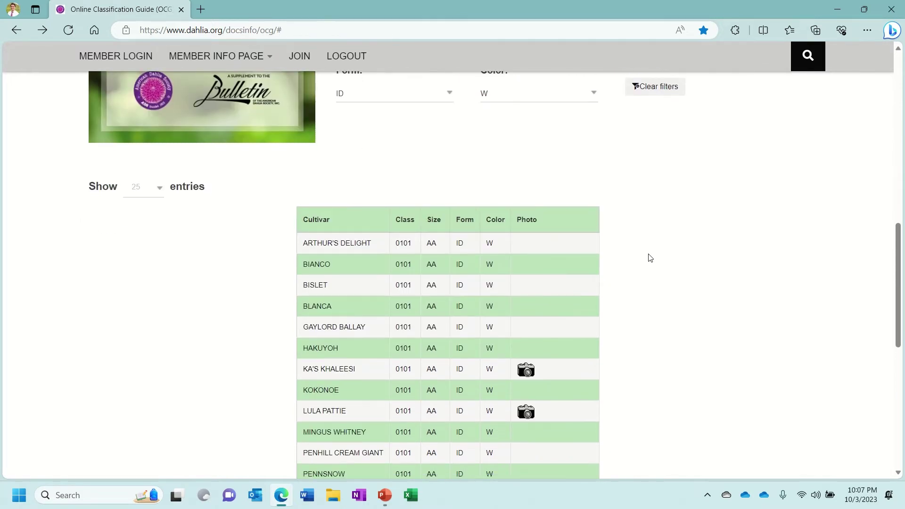
scroll(650, 258, up, 2)
scroll(650, 258, down, 1)
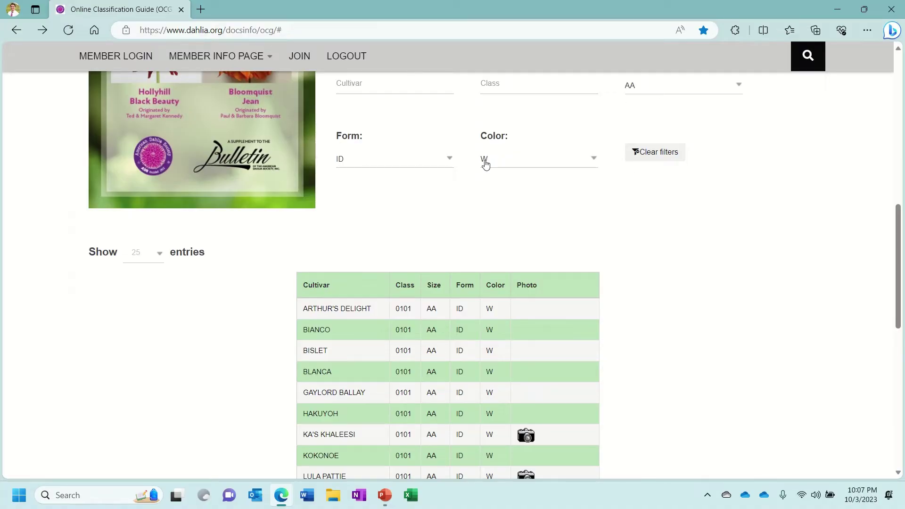
scroll(541, 255, down, 2)
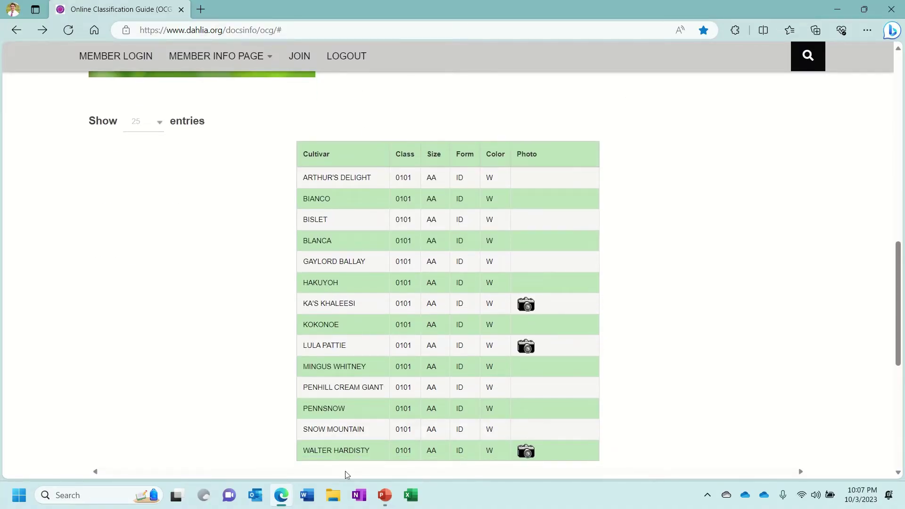
scroll(407, 205, down, 1)
scroll(368, 311, up, 1)
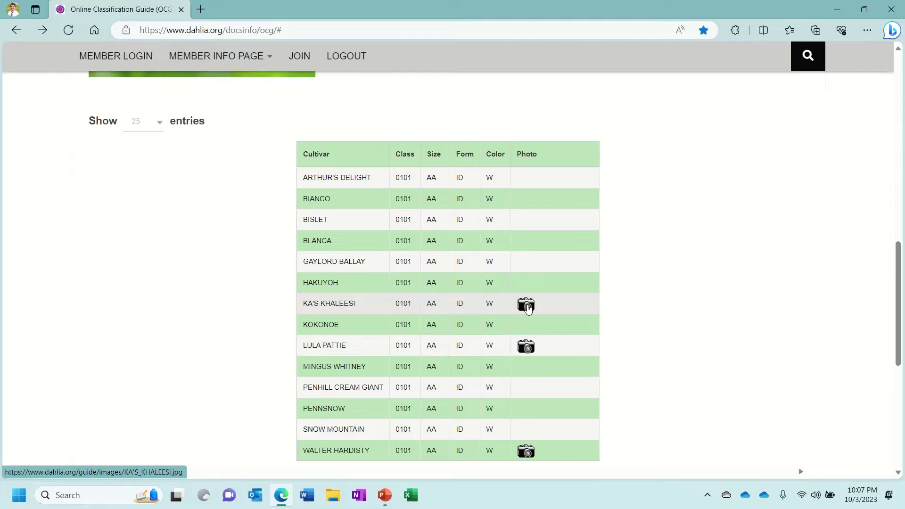
click(526, 304)
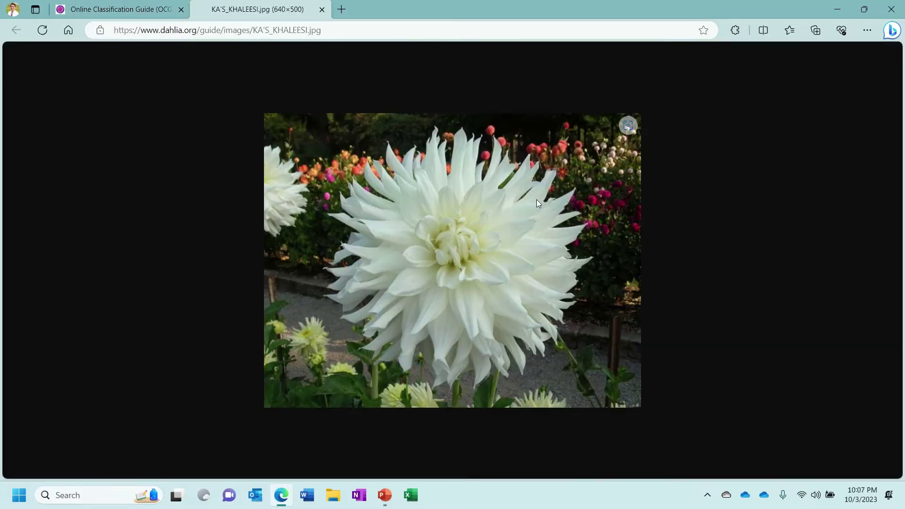
click(322, 10)
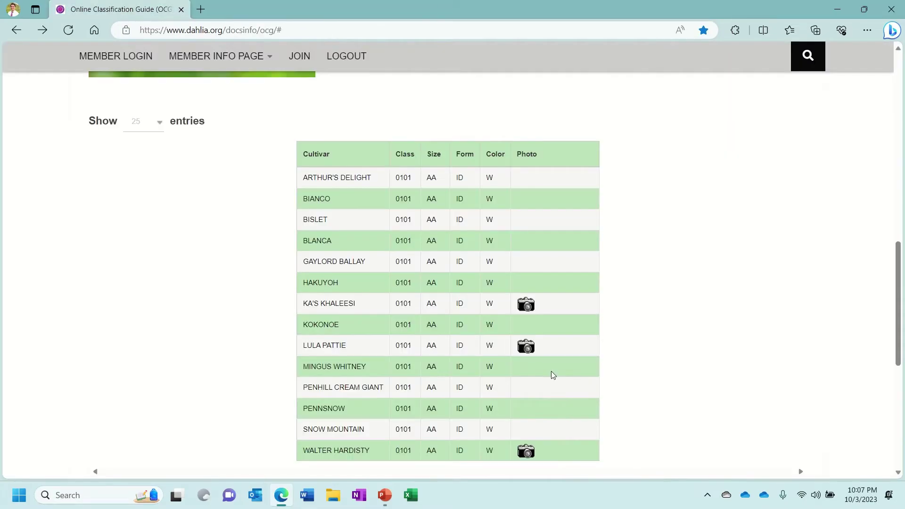
click(527, 346)
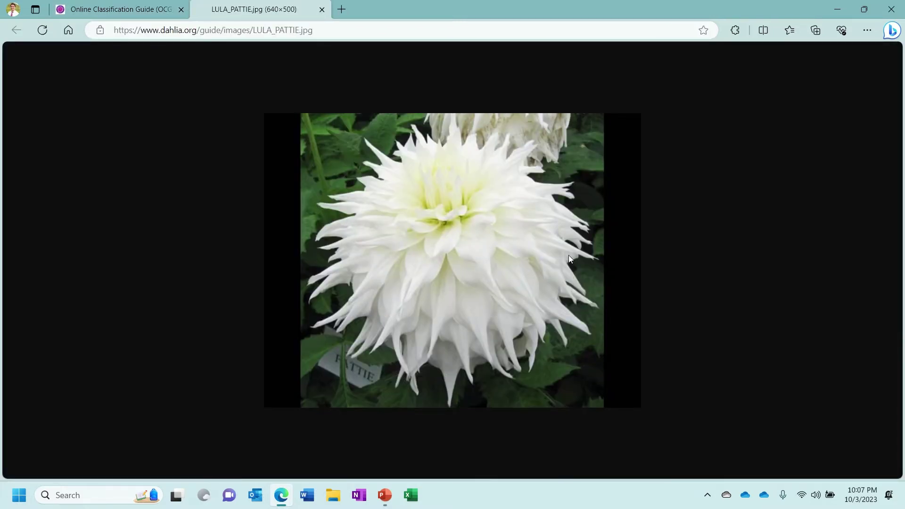
click(322, 11)
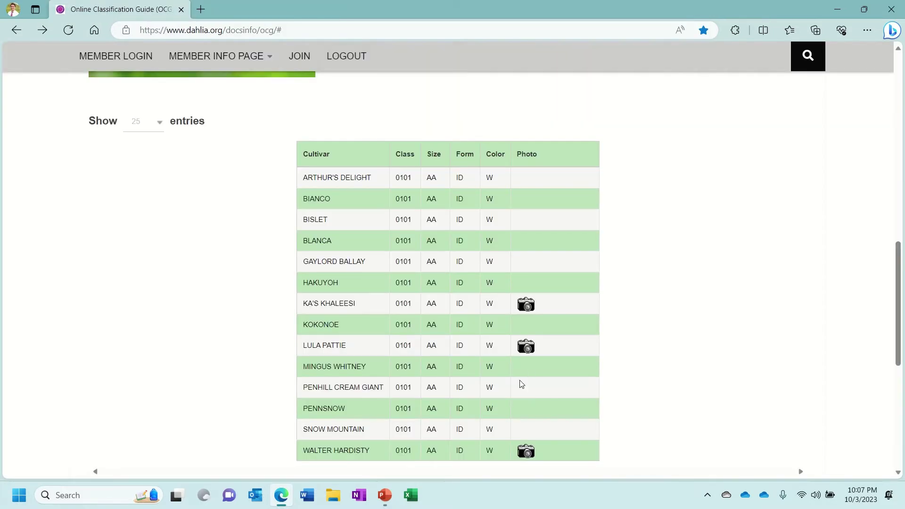
click(526, 451)
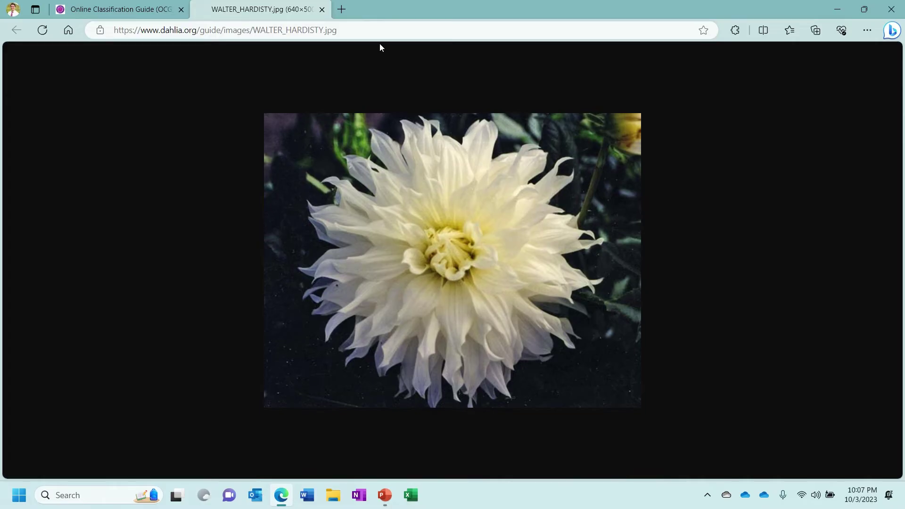
click(325, 10)
scroll(545, 326, up, 4)
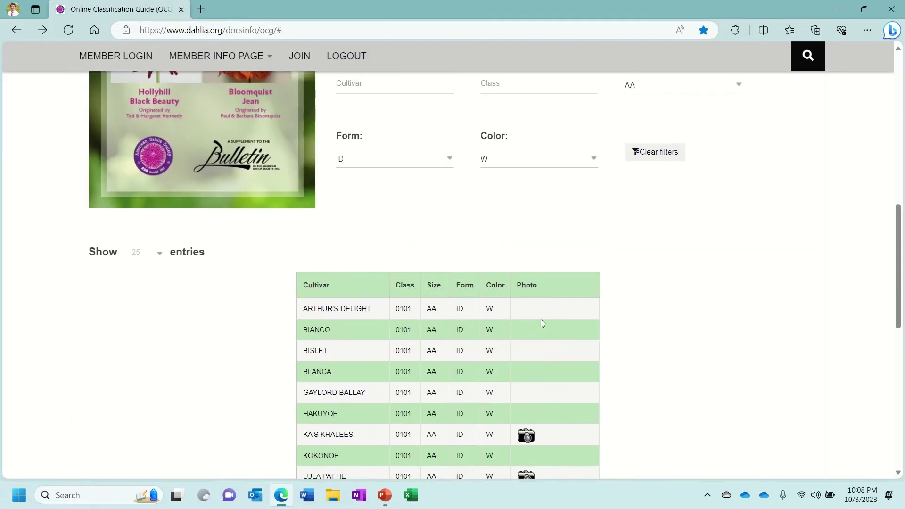
scroll(541, 318, up, 4)
Remove the AA, ID and W filters, then open the Dahlia Form descriptions PDF.
click(651, 218)
click(652, 276)
click(388, 291)
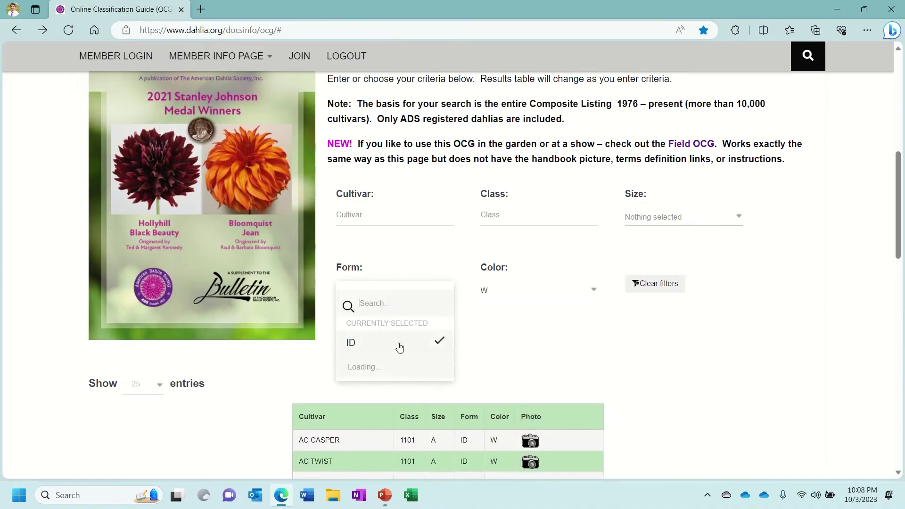
click(388, 341)
click(513, 290)
click(525, 341)
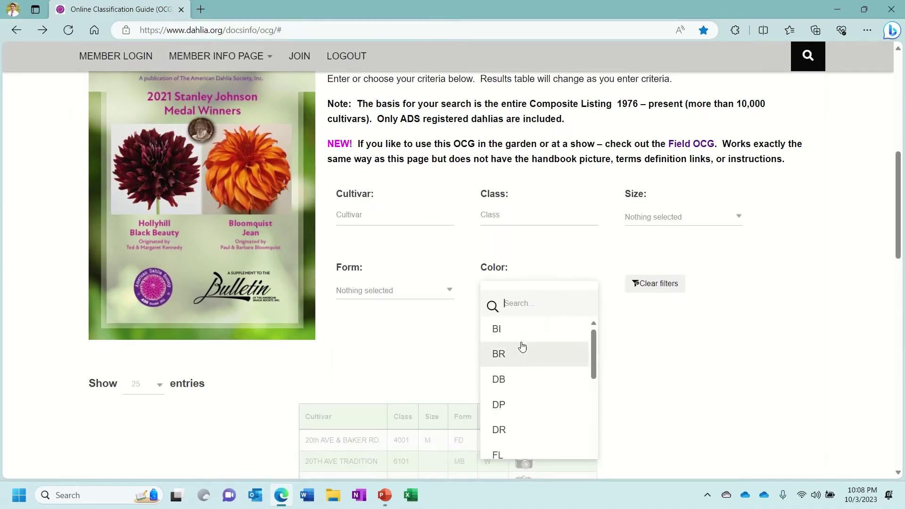
click(715, 366)
scroll(715, 366, up, 2)
scroll(616, 304, up, 1)
scroll(615, 304, down, 3)
scroll(646, 212, down, 2)
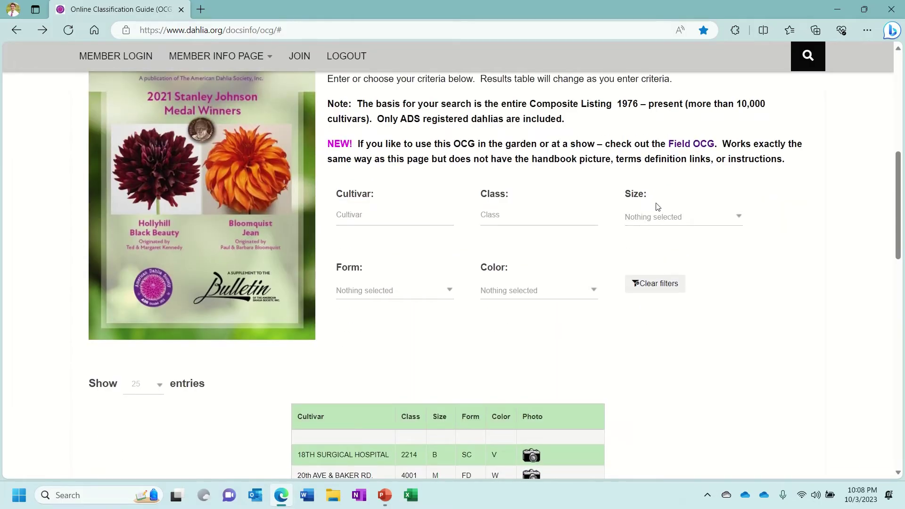
scroll(448, 222, up, 2)
scroll(425, 227, up, 2)
scroll(380, 228, down, 2)
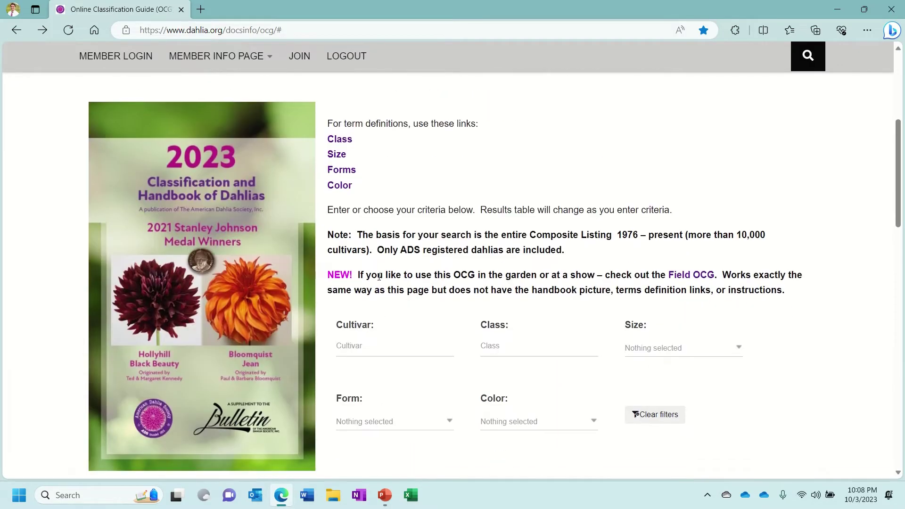
click(341, 170)
scroll(349, 212, down, 5)
scroll(350, 213, down, 5)
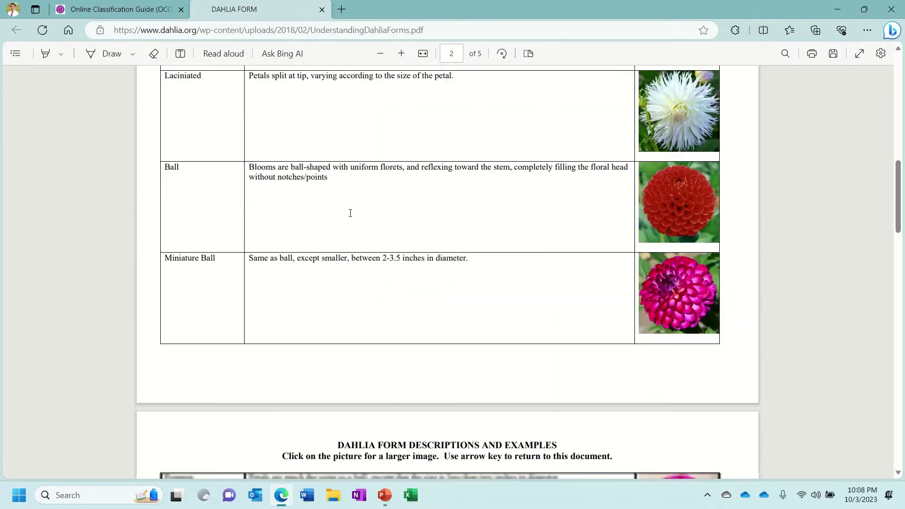
scroll(350, 212, down, 5)
scroll(350, 212, down, 4)
scroll(350, 212, down, 5)
scroll(350, 212, down, 3)
scroll(350, 212, down, 4)
scroll(350, 213, down, 4)
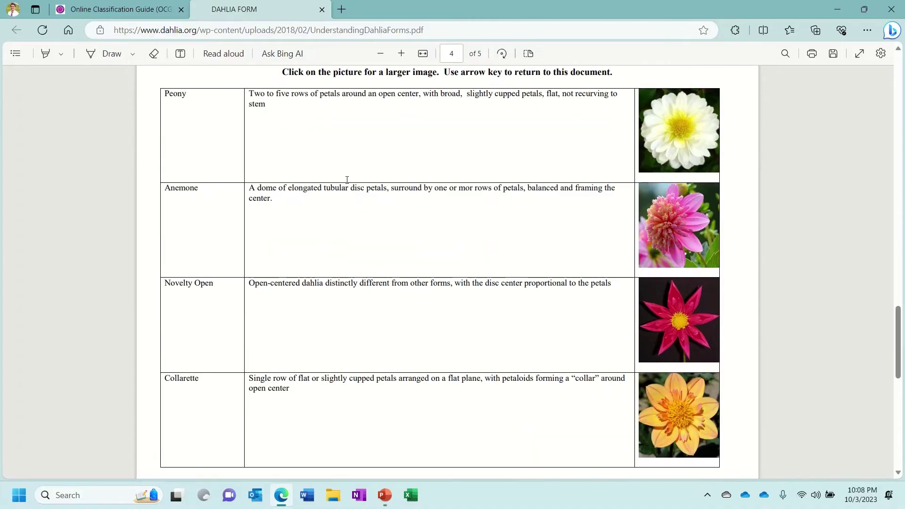
scroll(350, 212, up, 2)
scroll(347, 199, down, 2)
scroll(344, 197, down, 2)
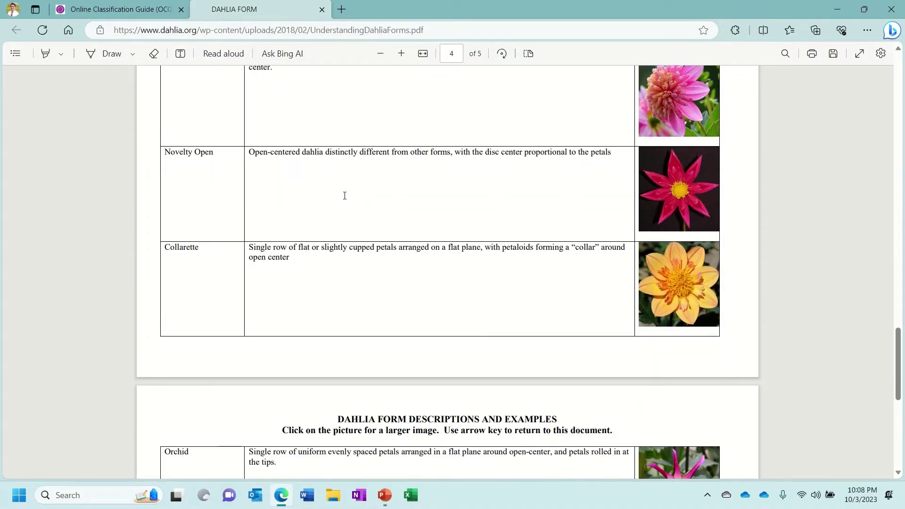
scroll(345, 196, down, 3)
scroll(345, 195, down, 3)
scroll(345, 196, down, 2)
scroll(345, 195, down, 4)
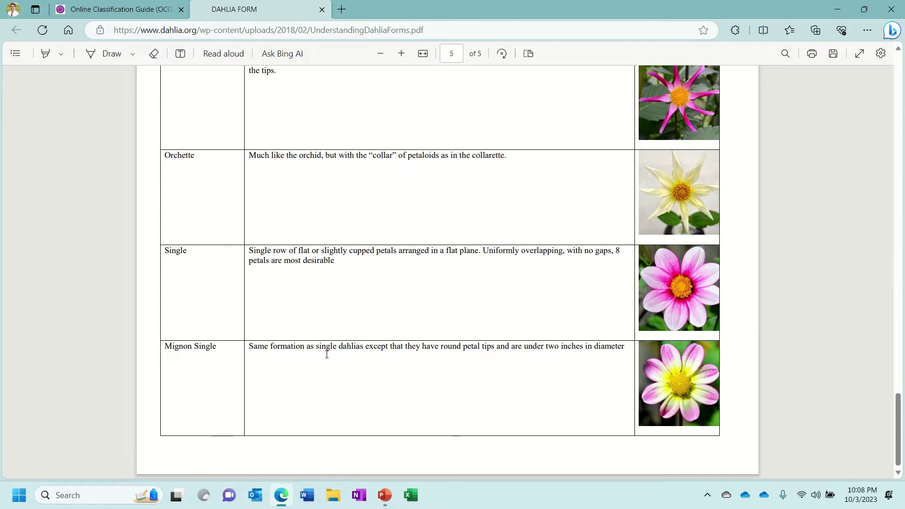
scroll(340, 329, up, 6)
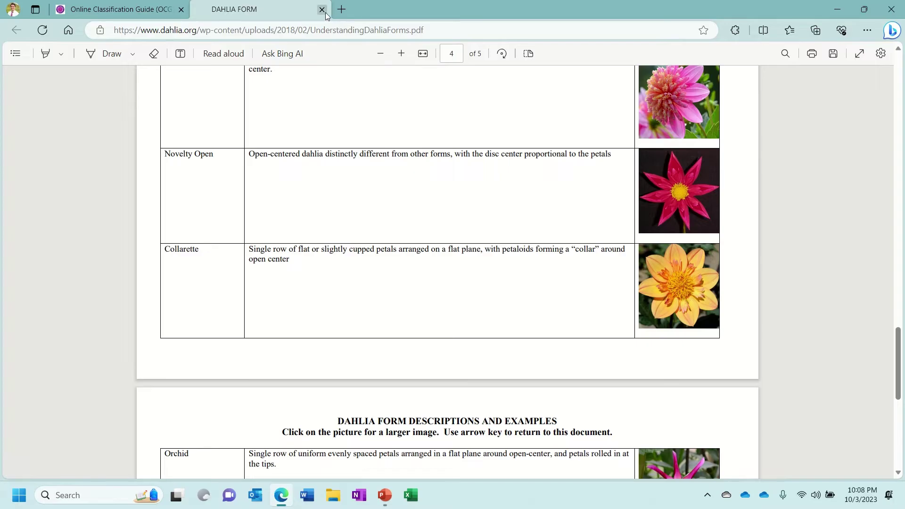
scroll(319, 142, up, 3)
scroll(318, 142, up, 3)
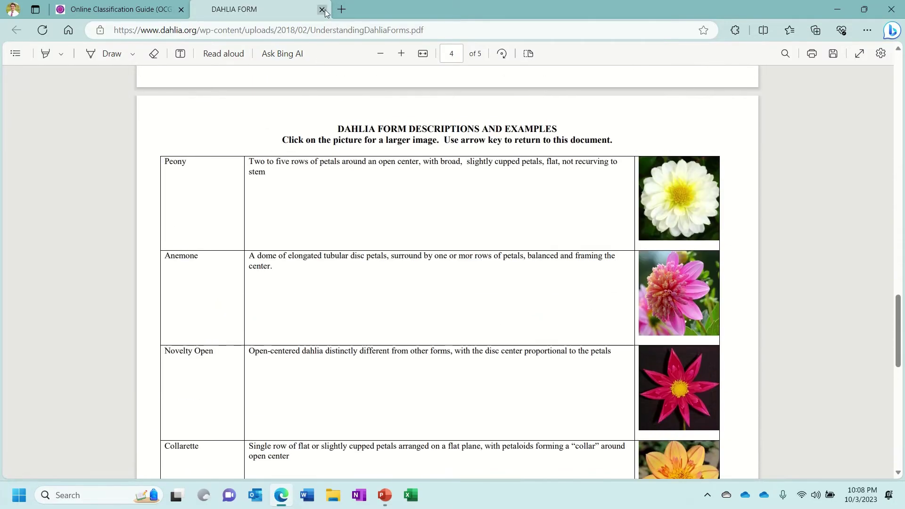
Close the DAHLIA FORM PDF tab, back to the guide with all cultivars listed.
click(321, 9)
scroll(432, 300, down, 3)
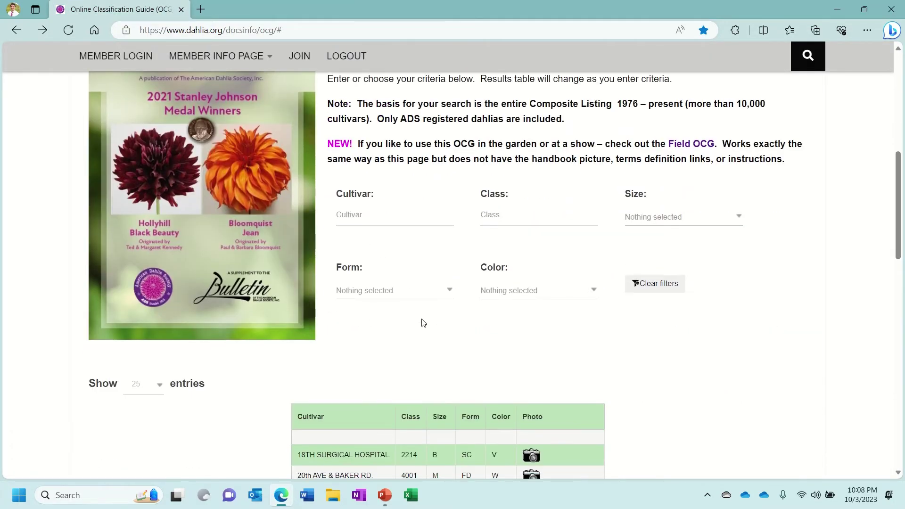
scroll(595, 241, down, 3)
scroll(573, 272, down, 3)
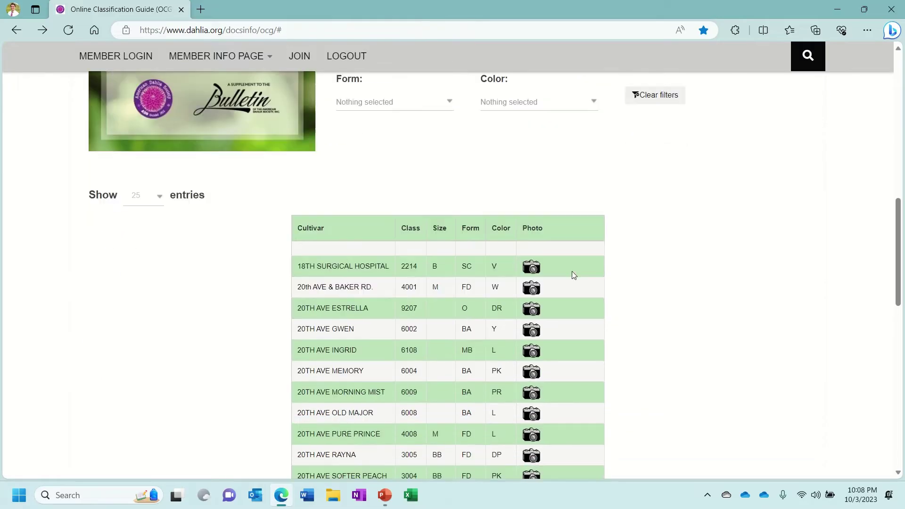
scroll(573, 272, down, 5)
scroll(572, 271, down, 3)
scroll(572, 272, up, 8)
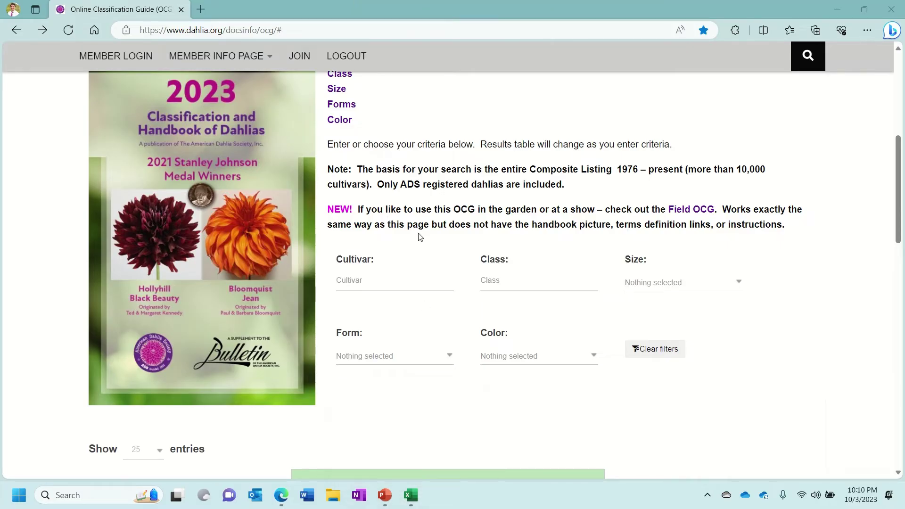
scroll(418, 248, down, 3)
scroll(410, 259, up, 5)
scroll(407, 262, up, 3)
scroll(408, 263, down, 6)
scroll(408, 262, down, 2)
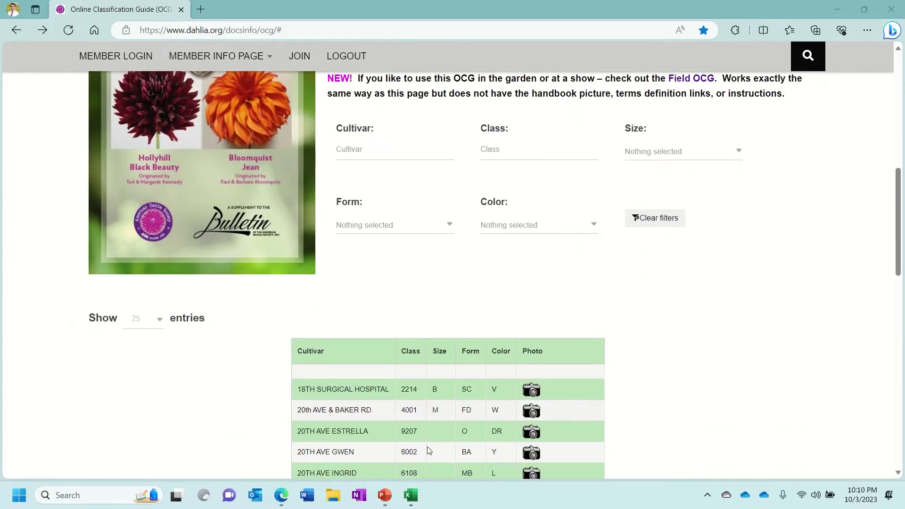
click(411, 495)
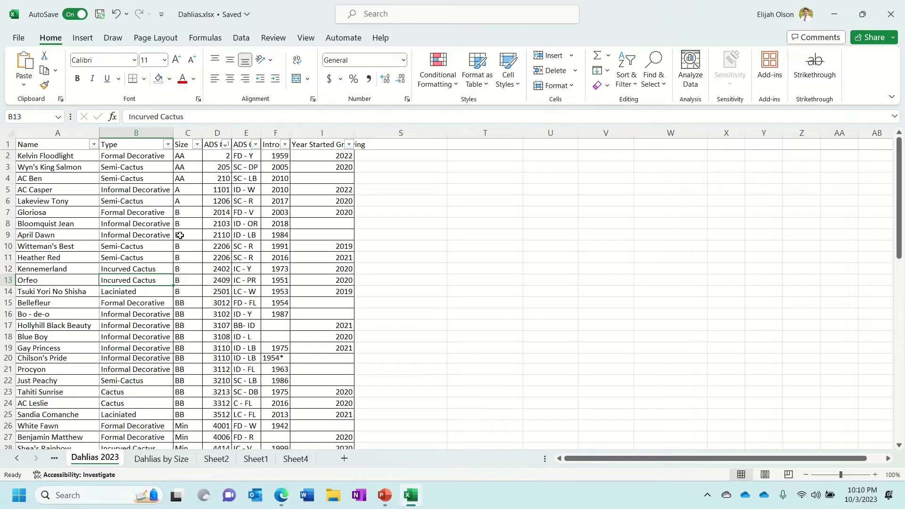
scroll(62, 424, down, 3)
scroll(85, 354, up, 3)
scroll(118, 305, up, 4)
scroll(278, 214, down, 1)
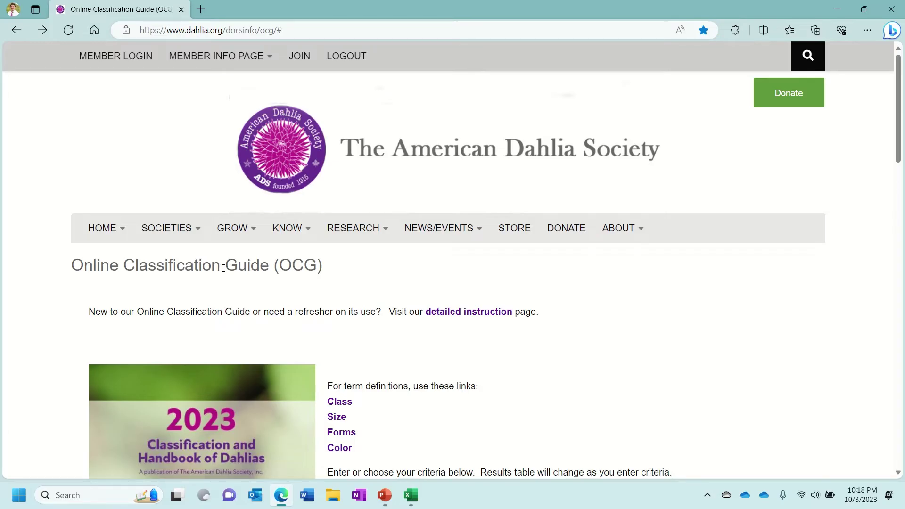
scroll(222, 268, down, 2)
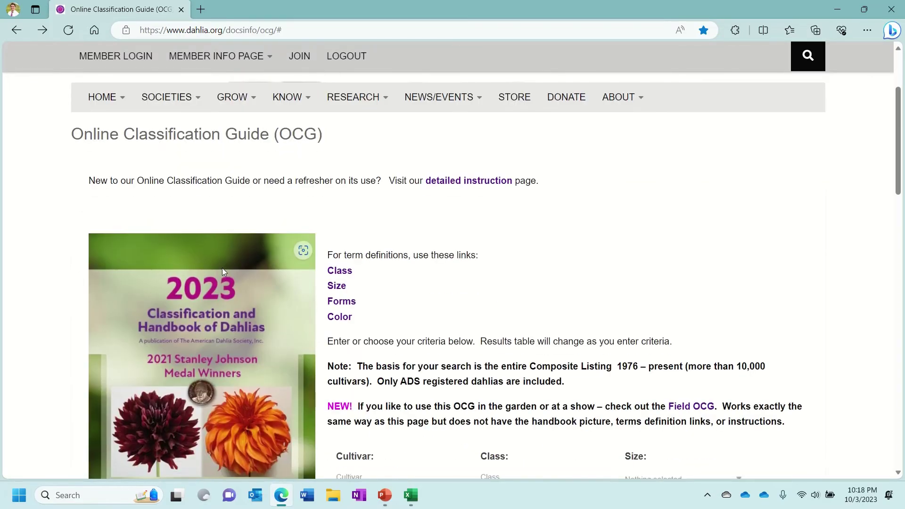
scroll(222, 269, down, 1)
scroll(222, 269, down, 1)
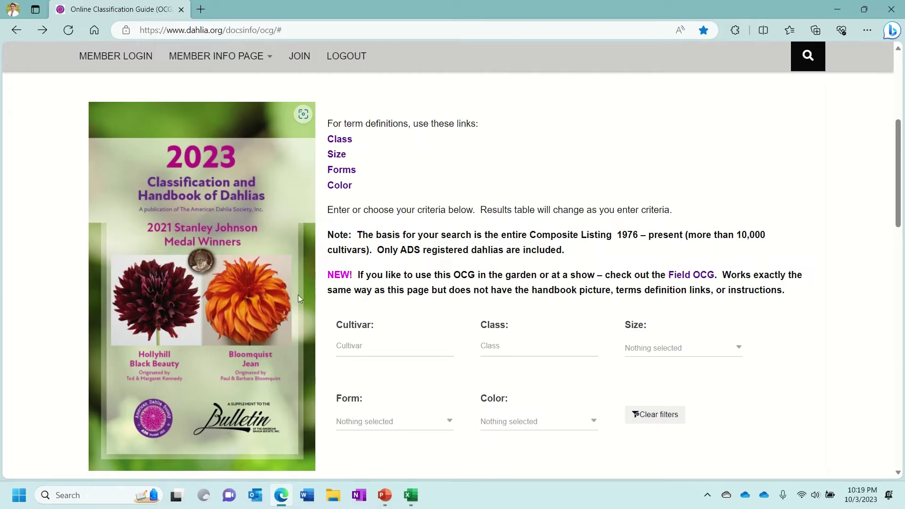
scroll(276, 277, down, 3)
scroll(271, 283, up, 5)
scroll(271, 281, down, 2)
scroll(271, 281, down, 1)
scroll(271, 281, up, 1)
scroll(271, 281, up, 1)
scroll(271, 281, down, 1)
scroll(271, 280, down, 1)
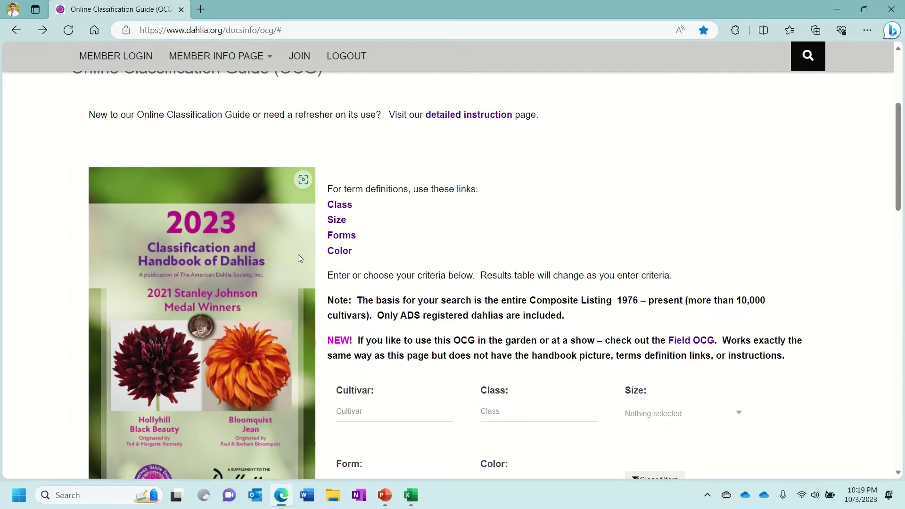
scroll(298, 254, down, 2)
scroll(298, 254, up, 1)
scroll(298, 255, up, 1)
Revisit the Size definitions, highlighting Medium (B) 6-8 inches, then return to the guide.
click(335, 224)
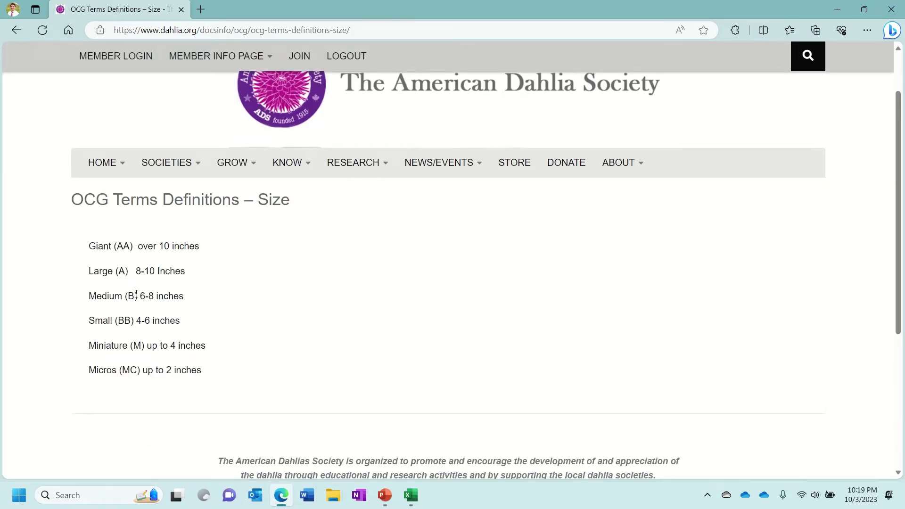
drag(86, 296, 185, 297)
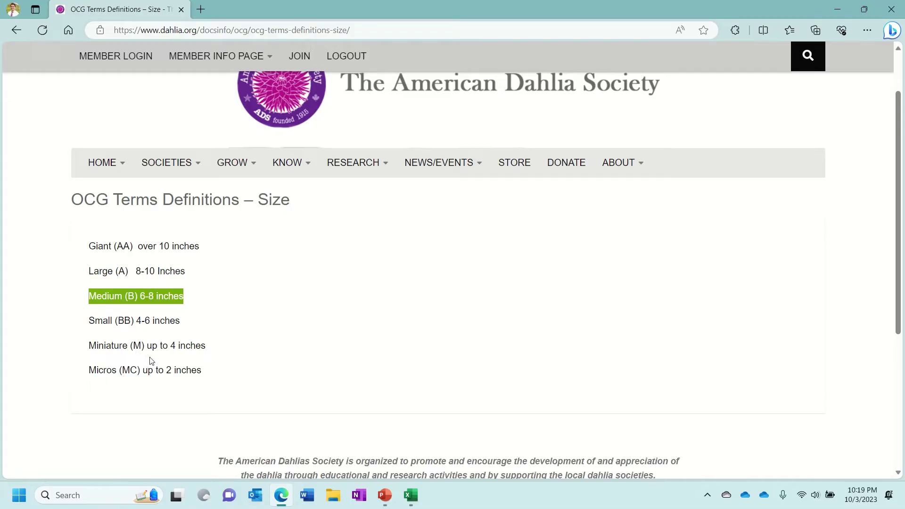
click(16, 30)
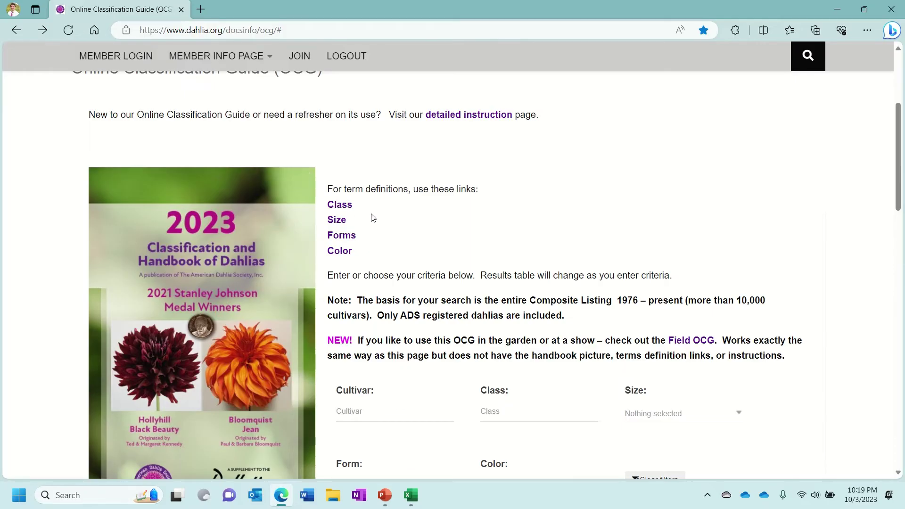
scroll(349, 221, down, 1)
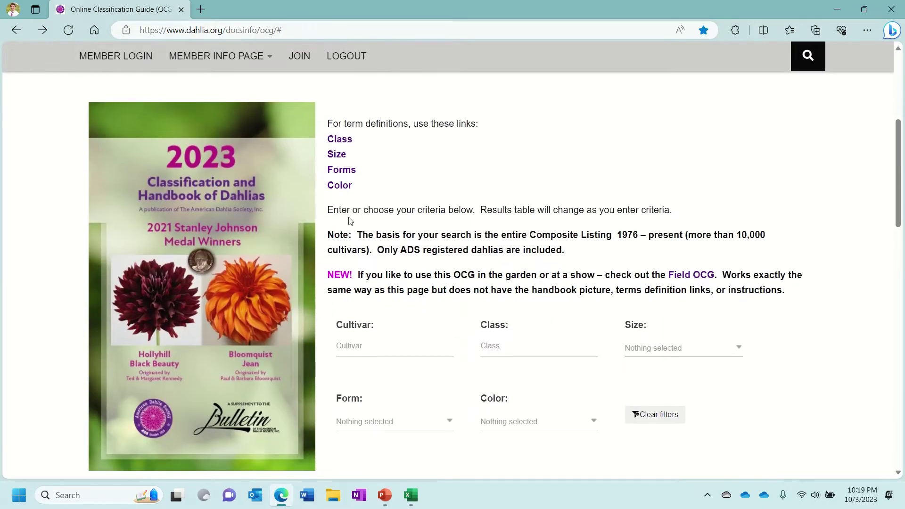
click(341, 170)
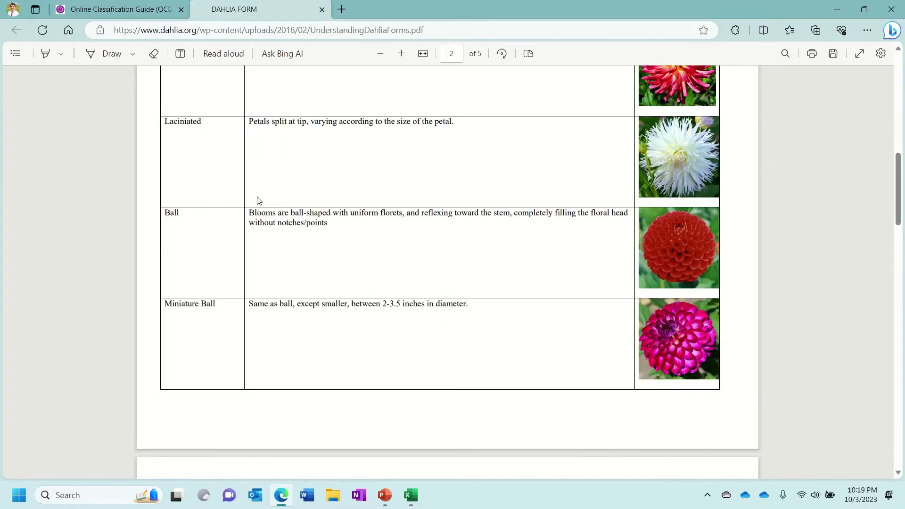
scroll(264, 196, up, 5)
scroll(258, 233, up, 5)
scroll(259, 233, up, 4)
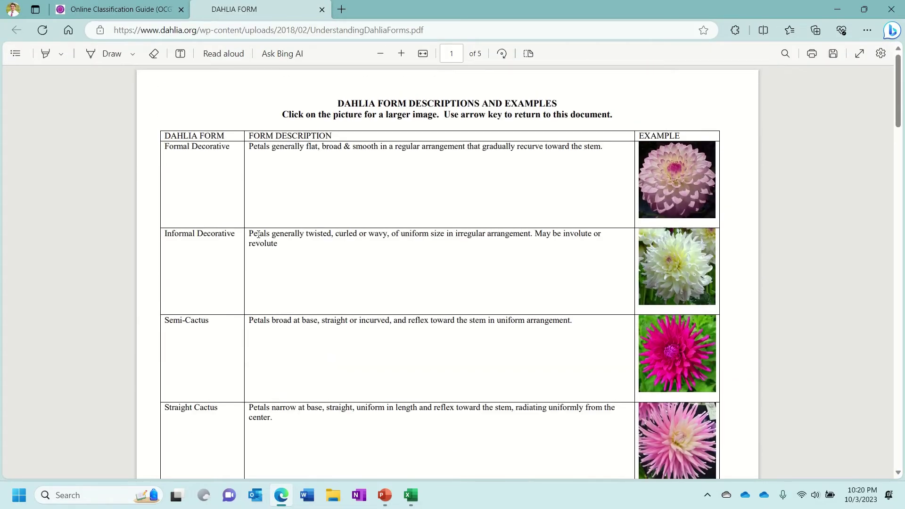
scroll(486, 184, down, 3)
scroll(485, 177, down, 2)
scroll(486, 177, down, 4)
scroll(445, 187, down, 4)
scroll(456, 276, down, 2)
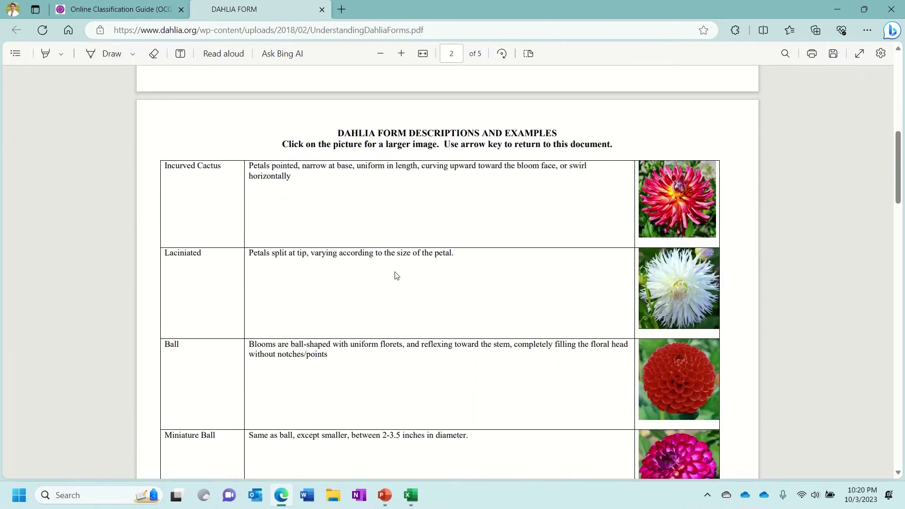
scroll(396, 275, down, 2)
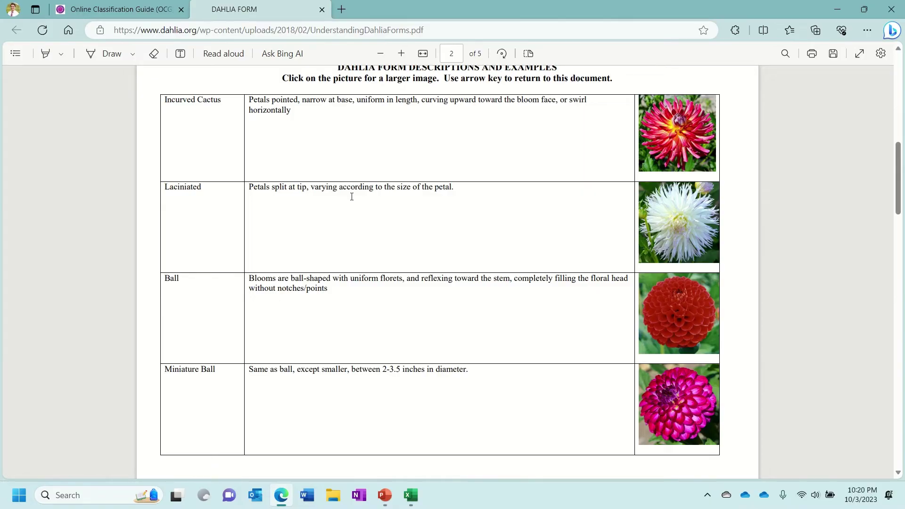
scroll(352, 197, down, 2)
scroll(328, 228, down, 4)
scroll(327, 228, down, 3)
scroll(346, 197, down, 4)
scroll(346, 197, down, 3)
scroll(346, 197, down, 2)
scroll(346, 197, down, 4)
scroll(346, 198, down, 4)
scroll(346, 198, down, 2)
scroll(346, 197, down, 2)
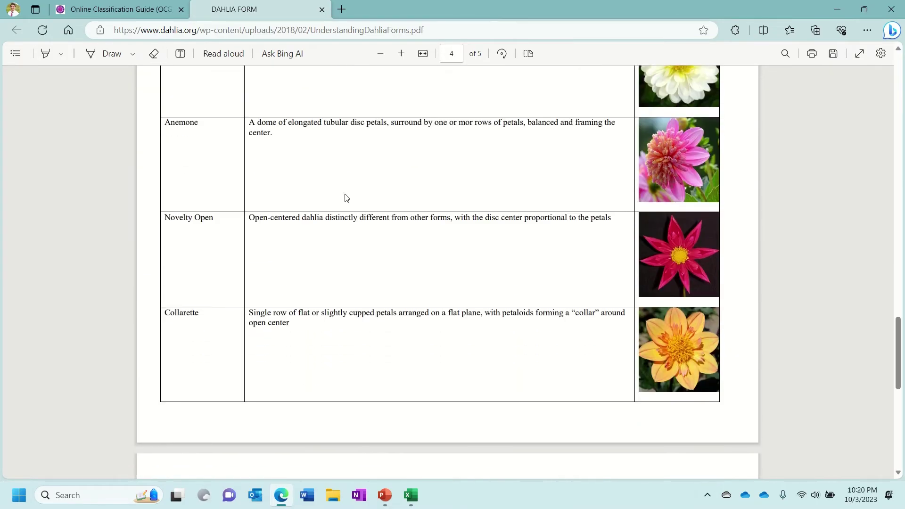
scroll(337, 201, down, 3)
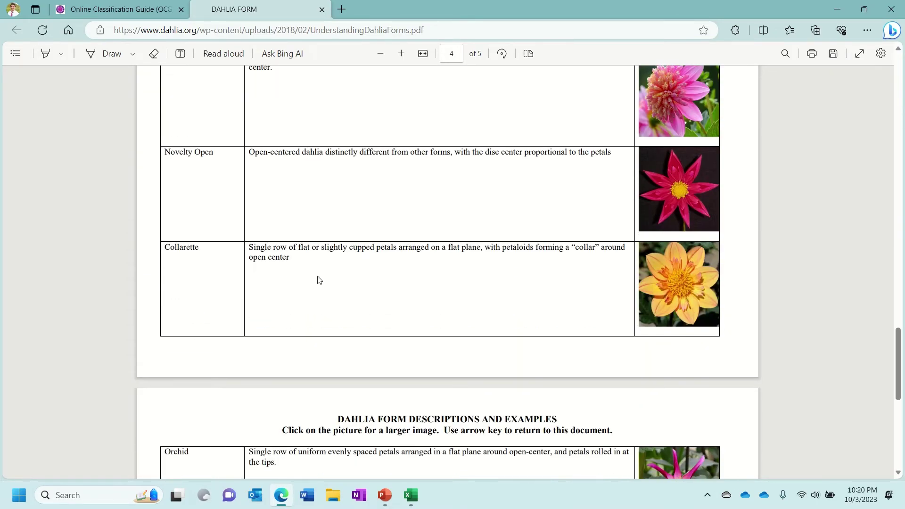
scroll(319, 276, down, 4)
scroll(313, 275, down, 2)
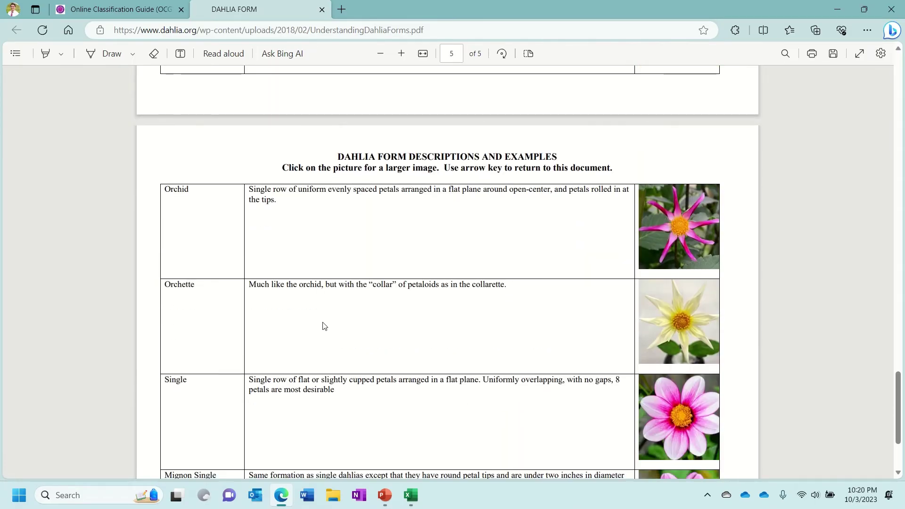
scroll(318, 266, down, 4)
scroll(321, 286, up, 5)
scroll(297, 255, up, 5)
scroll(297, 255, up, 5)
scroll(297, 254, up, 3)
click(113, 9)
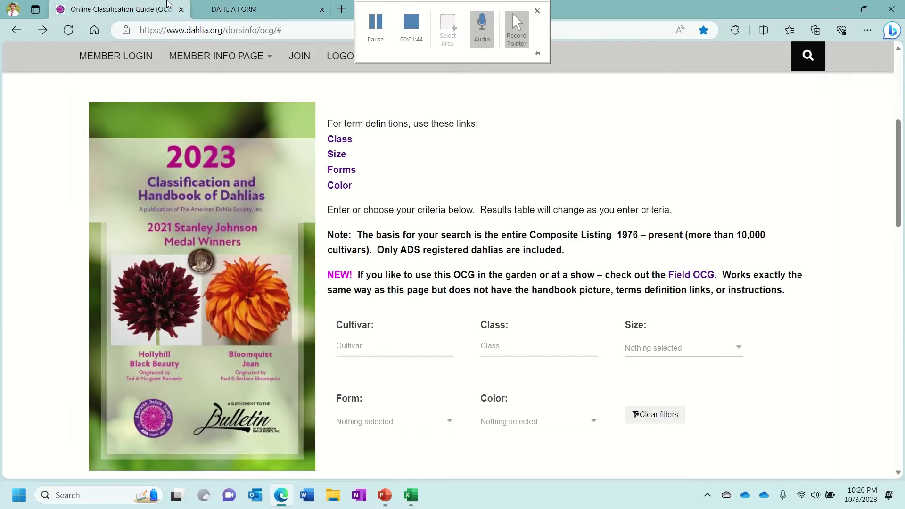
click(322, 10)
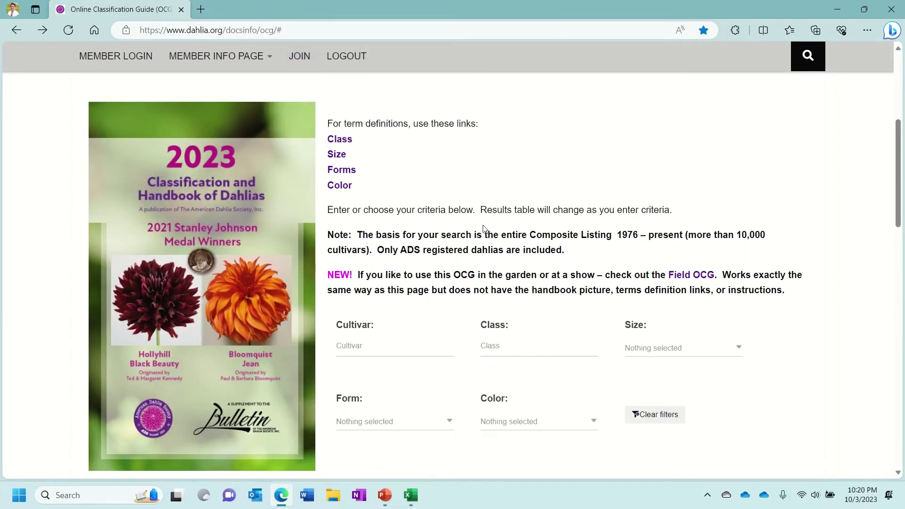
scroll(485, 211, down, 1)
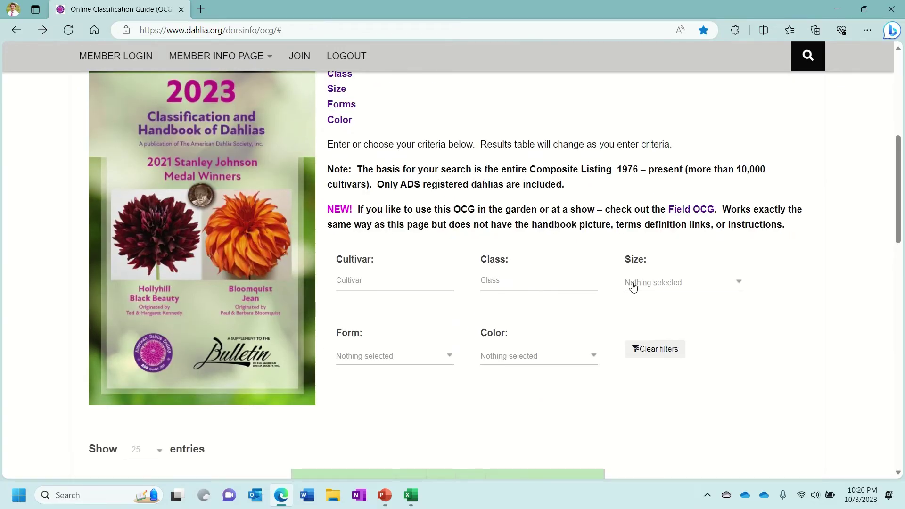
scroll(573, 244, down, 1)
click(392, 291)
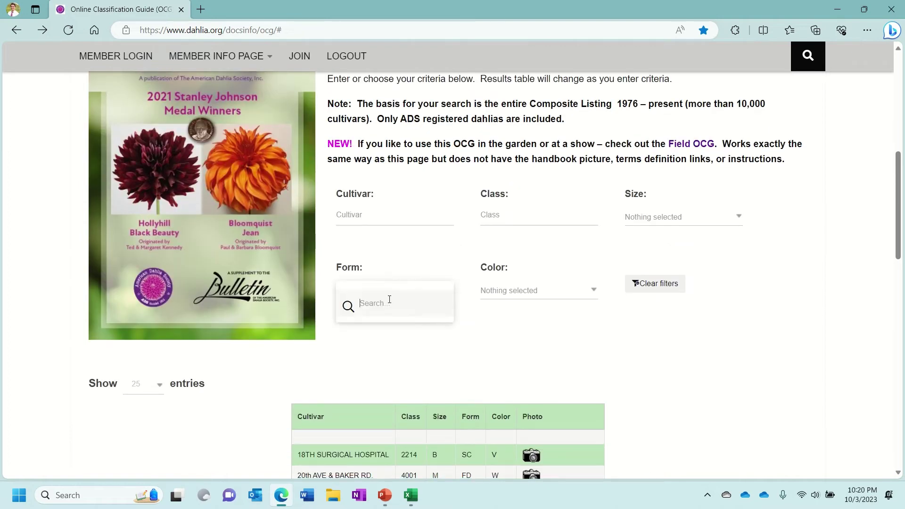
click(371, 334)
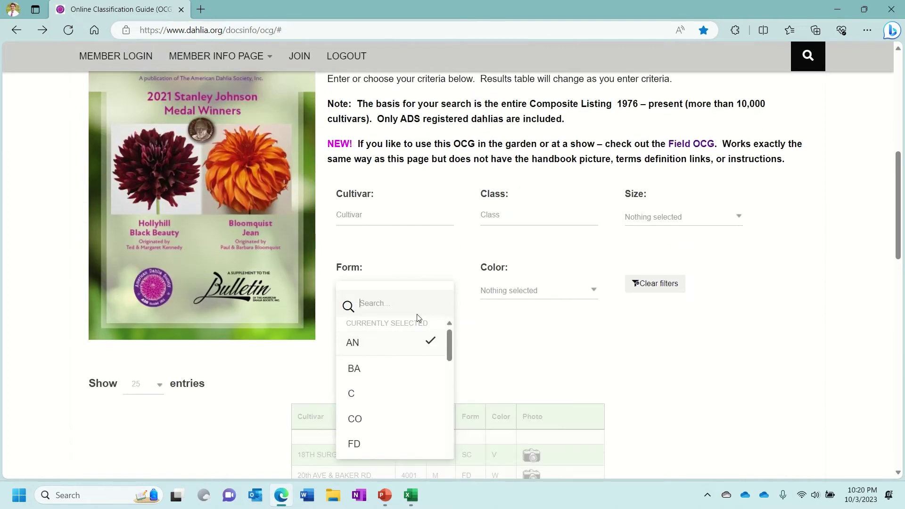
click(683, 216)
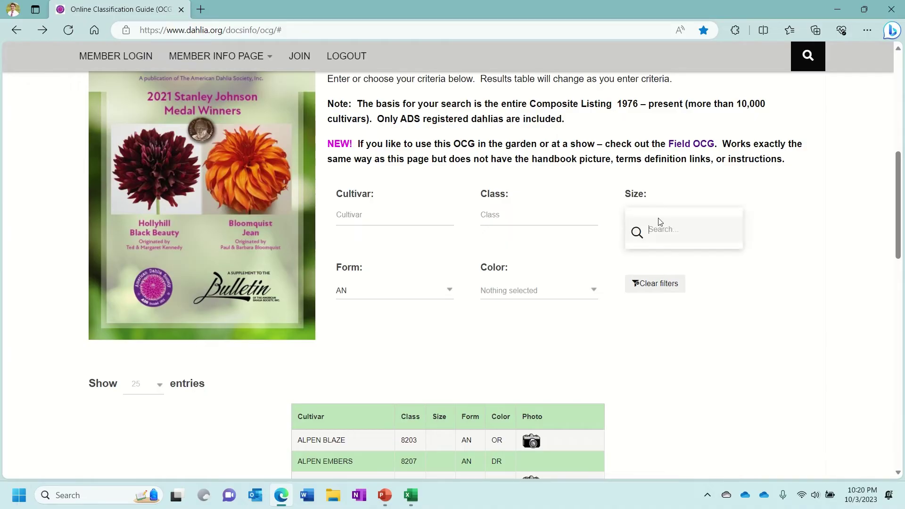
click(653, 277)
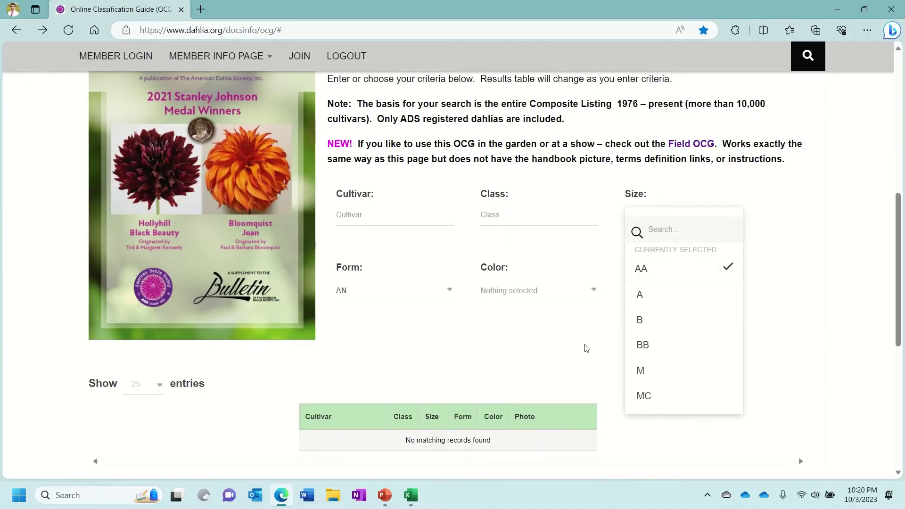
scroll(476, 376, down, 3)
scroll(487, 272, up, 2)
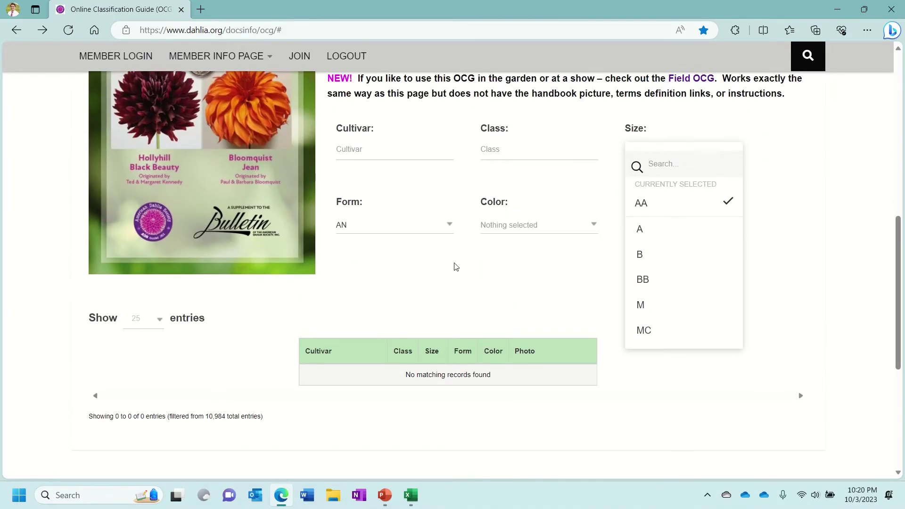
click(649, 206)
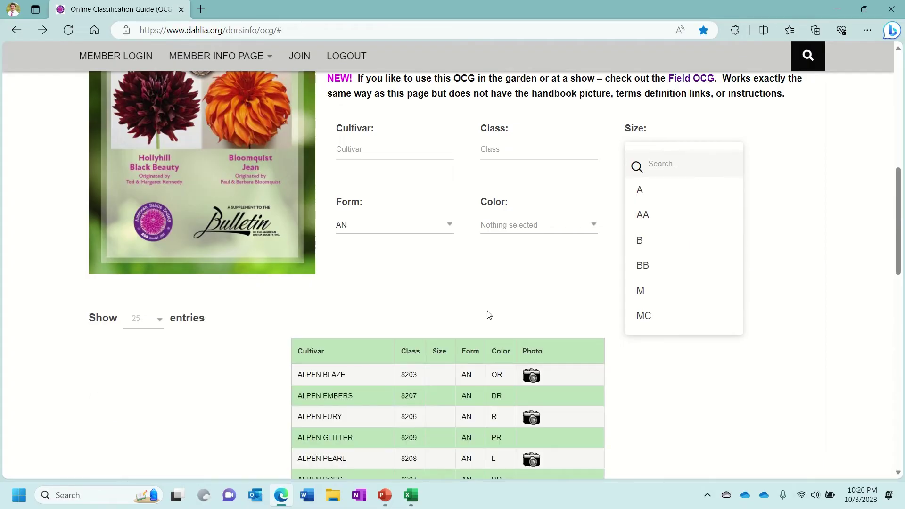
scroll(442, 366, down, 3)
scroll(422, 284, down, 2)
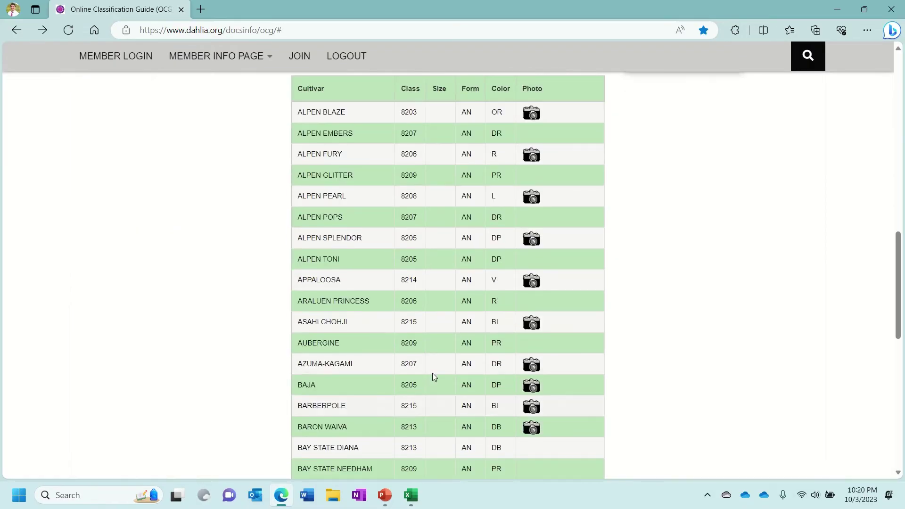
scroll(439, 117, up, 5)
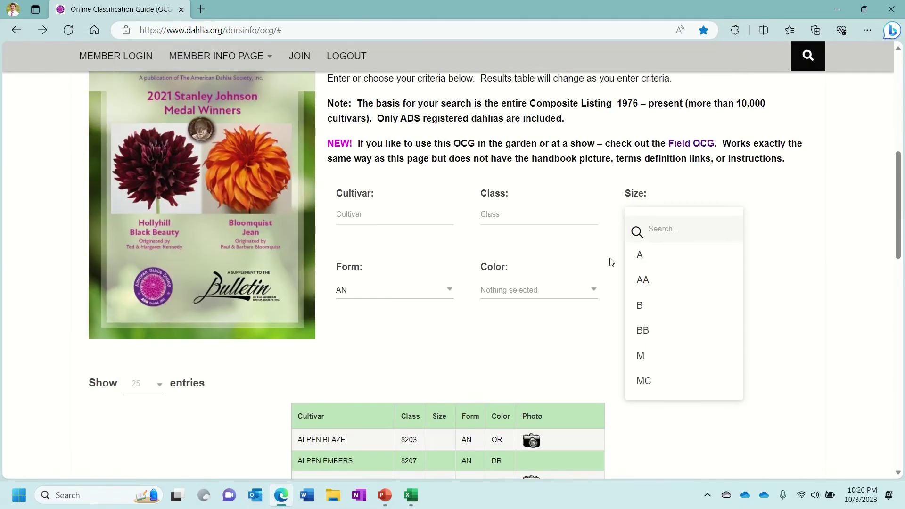
click(771, 259)
click(395, 290)
click(355, 343)
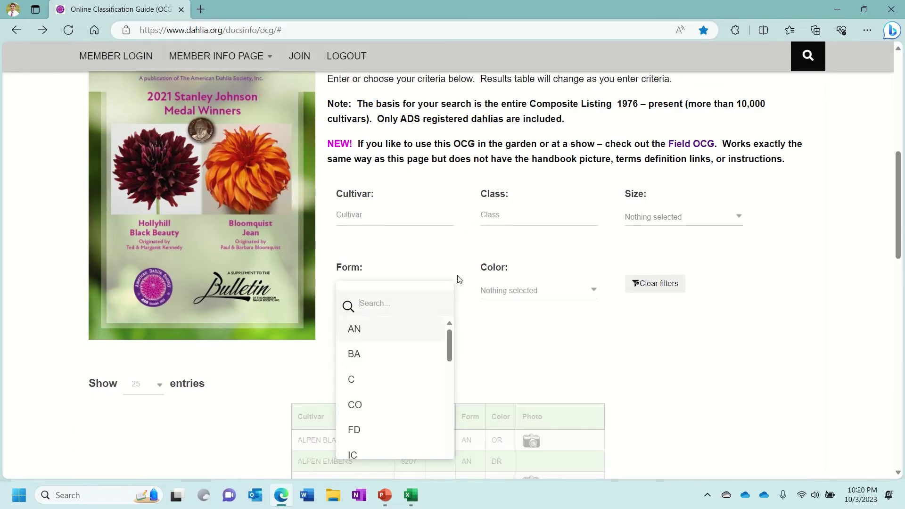
click(702, 251)
click(683, 216)
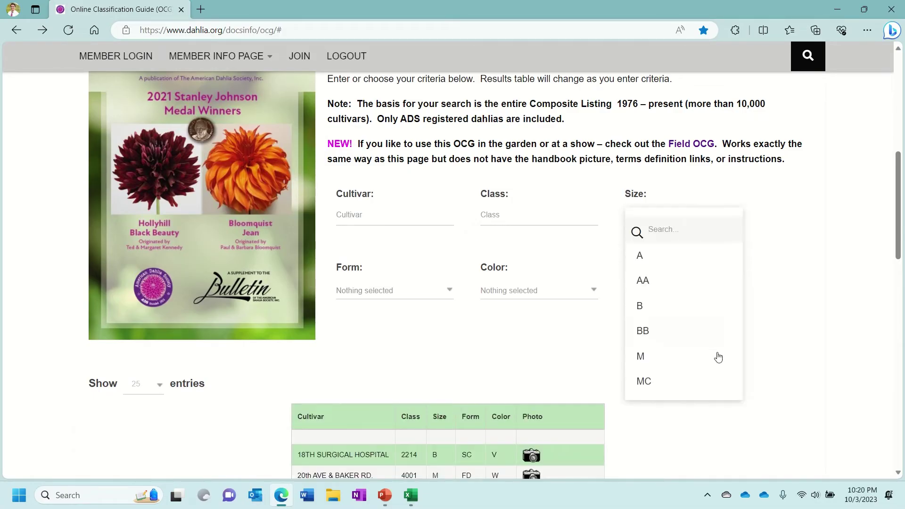
click(681, 285)
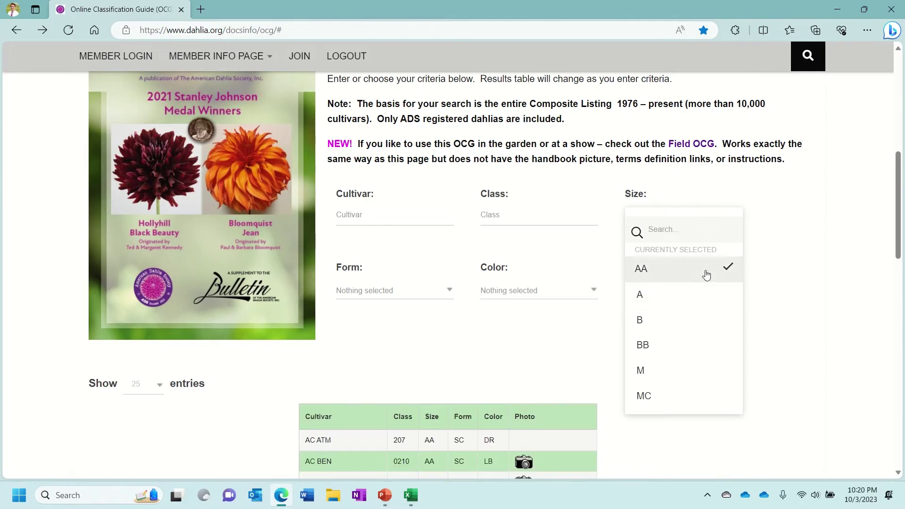
click(777, 274)
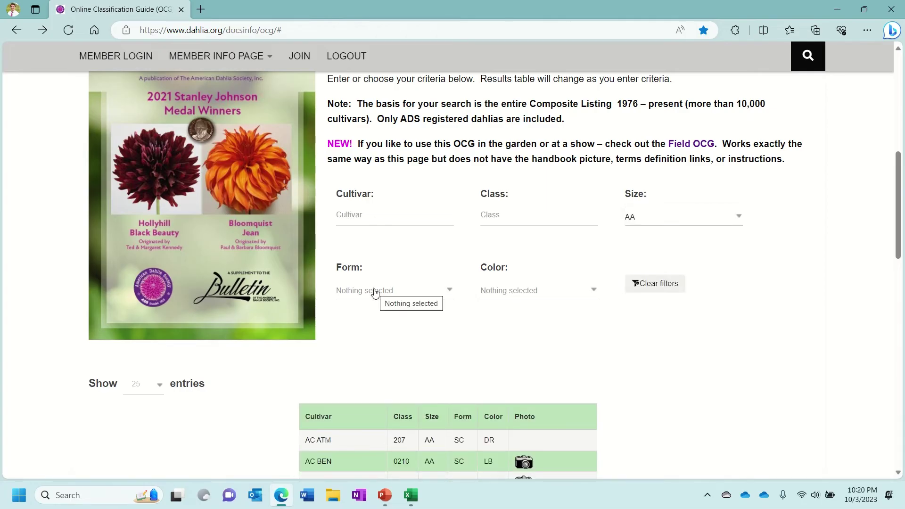
scroll(367, 291, up, 2)
click(336, 154)
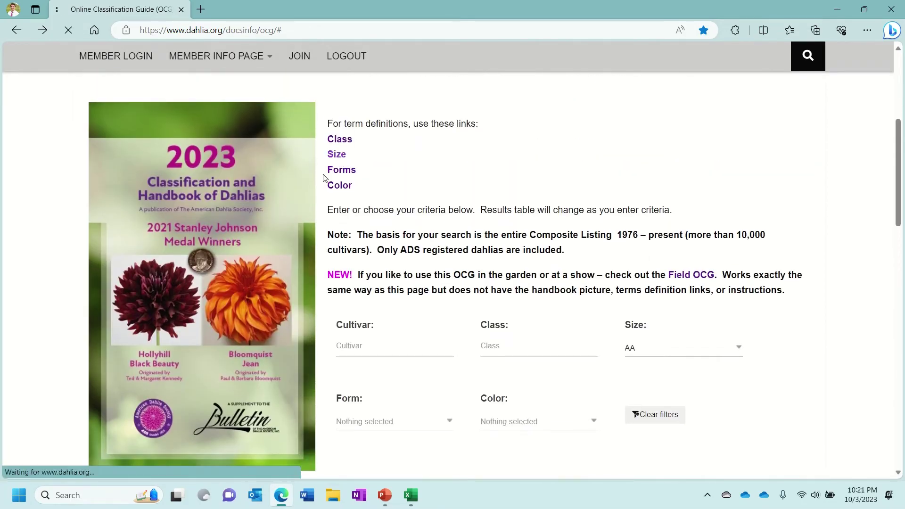
click(16, 29)
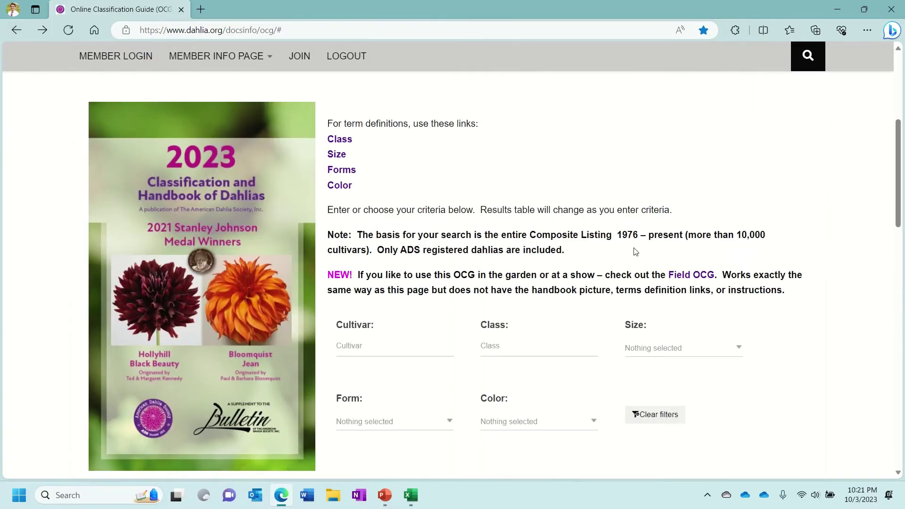
scroll(538, 283, down, 3)
click(659, 219)
Filter the AA cultivars to form ID and color Y, then show results page 2.
click(642, 281)
click(387, 292)
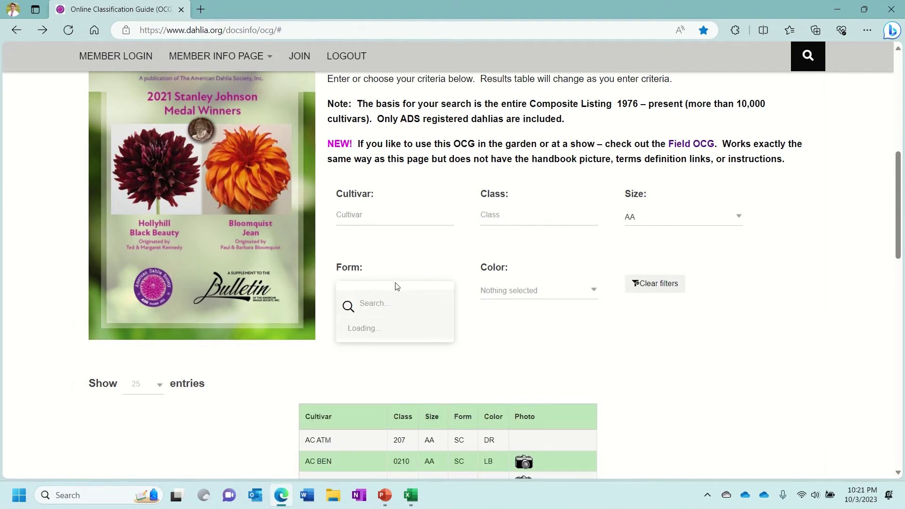
scroll(390, 333, down, 1)
scroll(389, 347, down, 1)
scroll(375, 368, down, 1)
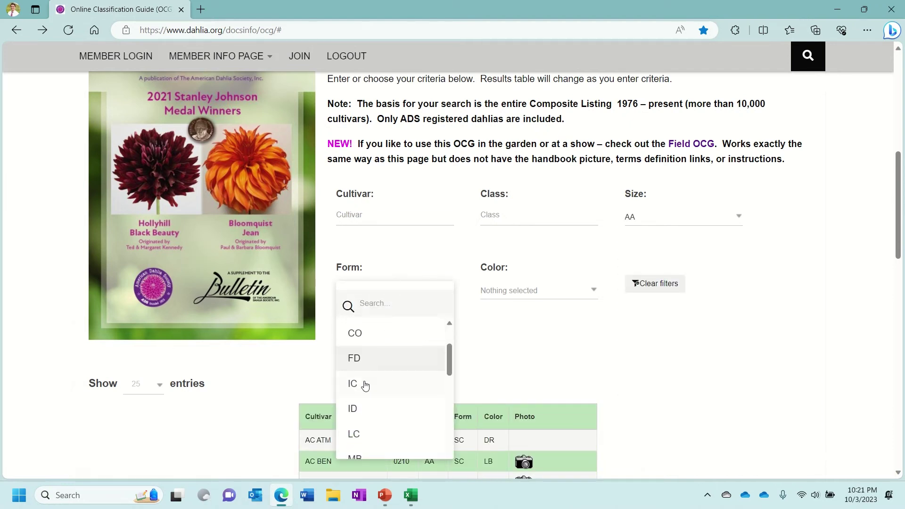
click(369, 411)
click(523, 290)
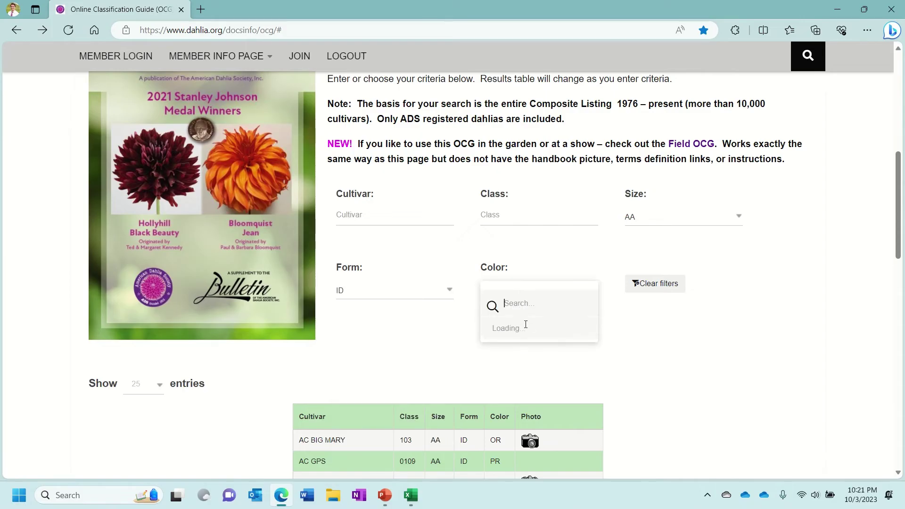
scroll(523, 333, down, 3)
scroll(523, 339, down, 1)
scroll(521, 343, down, 4)
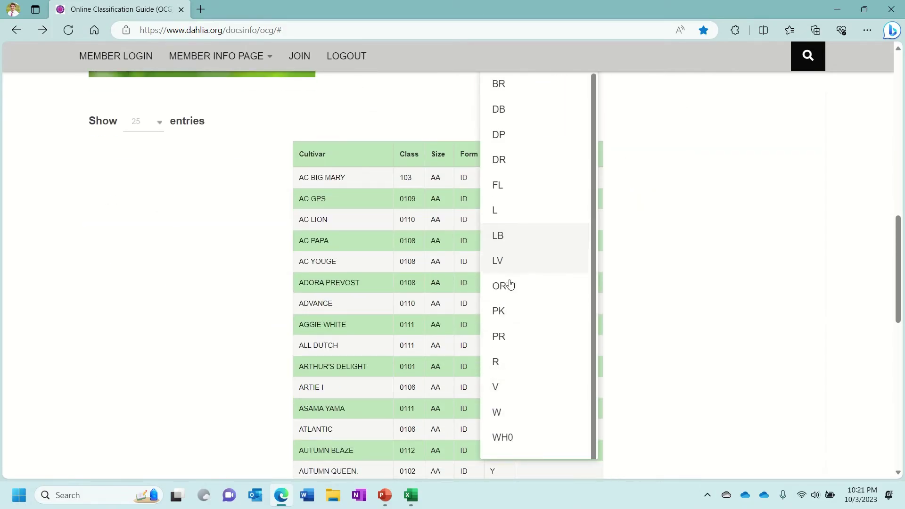
scroll(520, 319, down, 4)
scroll(603, 276, up, 3)
scroll(701, 262, up, 3)
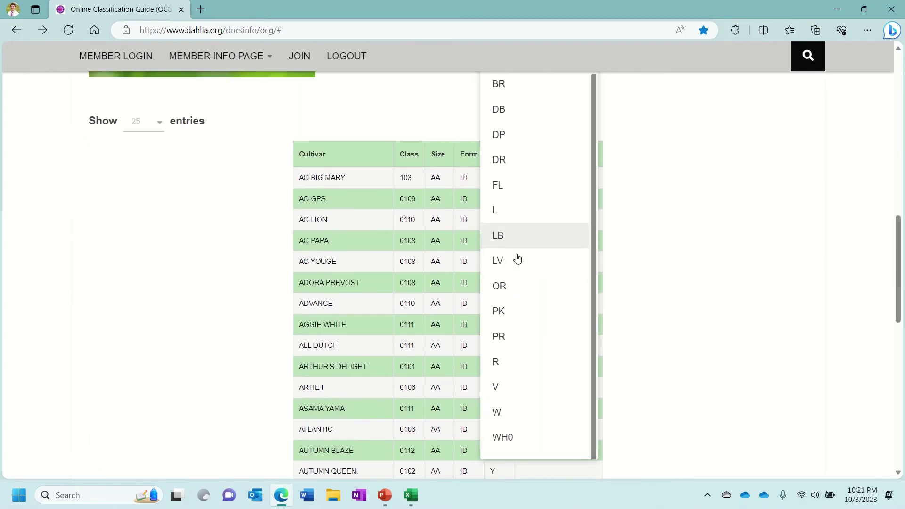
scroll(523, 265, down, 2)
click(506, 340)
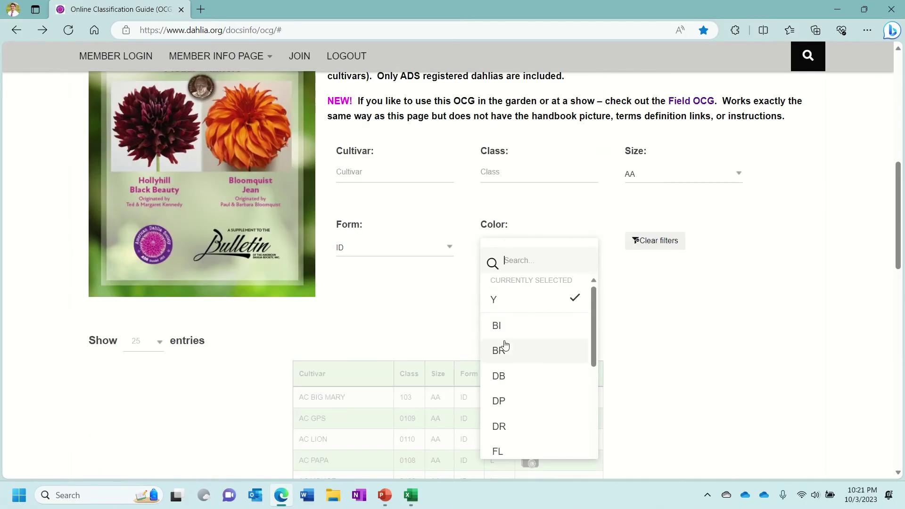
click(652, 330)
scroll(424, 283, down, 4)
scroll(410, 248, down, 2)
scroll(387, 197, down, 3)
scroll(370, 166, down, 4)
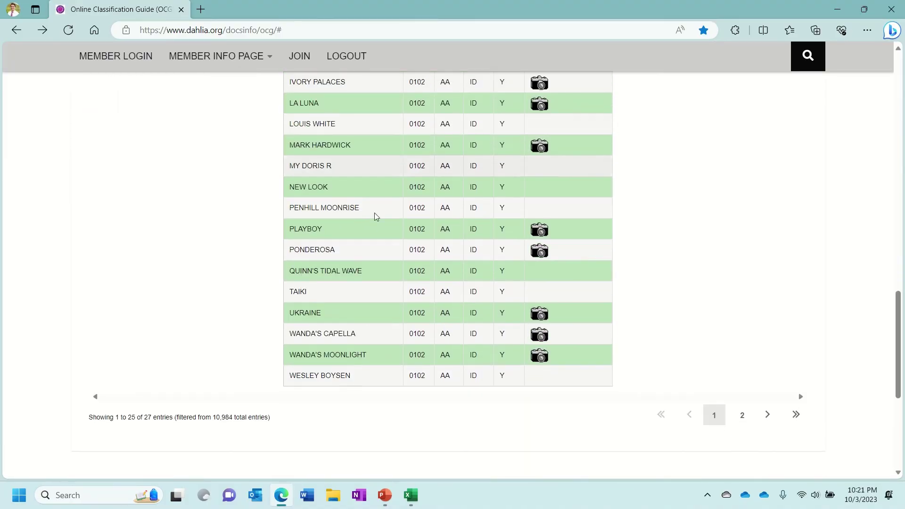
scroll(376, 222, up, 1)
scroll(393, 280, up, 3)
scroll(396, 304, up, 3)
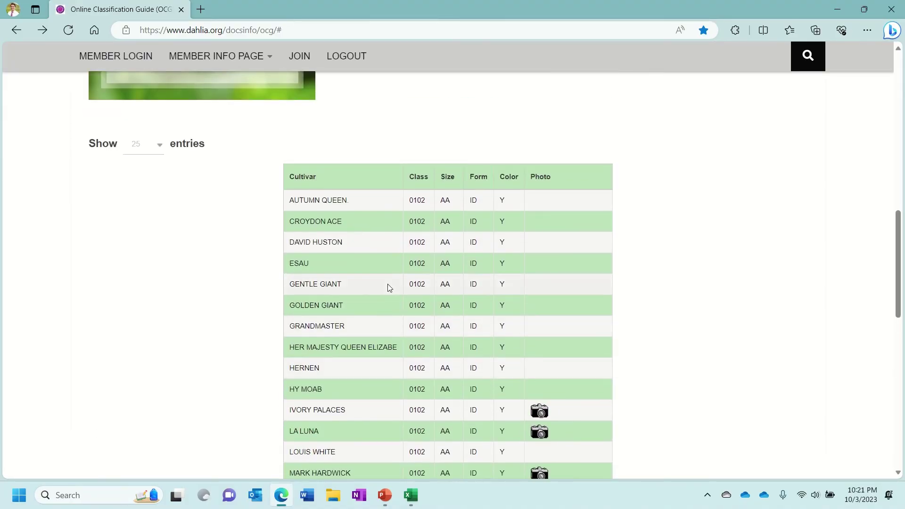
scroll(387, 287, down, 1)
scroll(387, 284, up, 3)
scroll(384, 267, down, 2)
scroll(385, 267, down, 3)
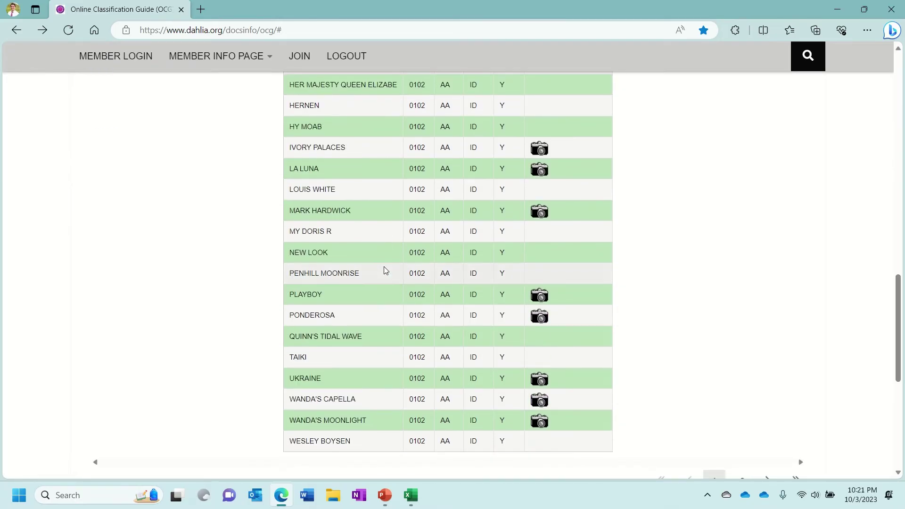
scroll(384, 266, down, 2)
scroll(422, 303, up, 4)
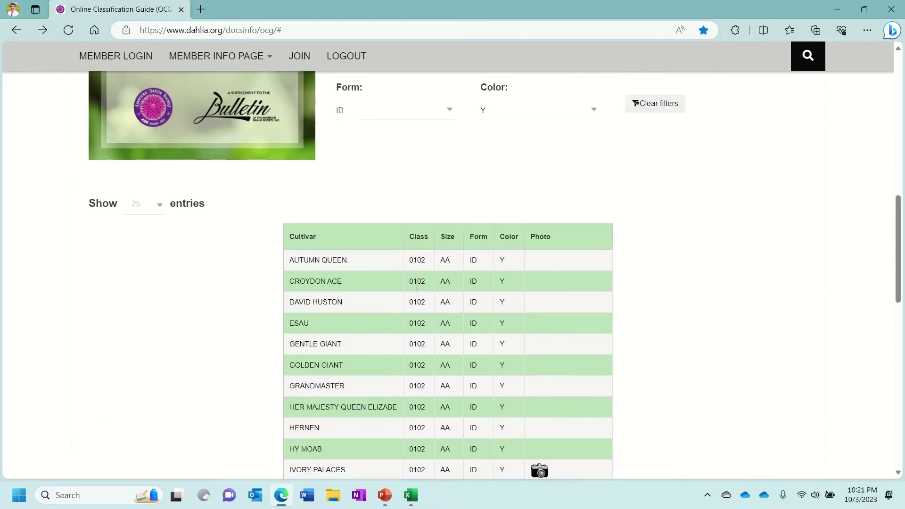
scroll(417, 290, down, 5)
scroll(672, 425, down, 3)
click(738, 350)
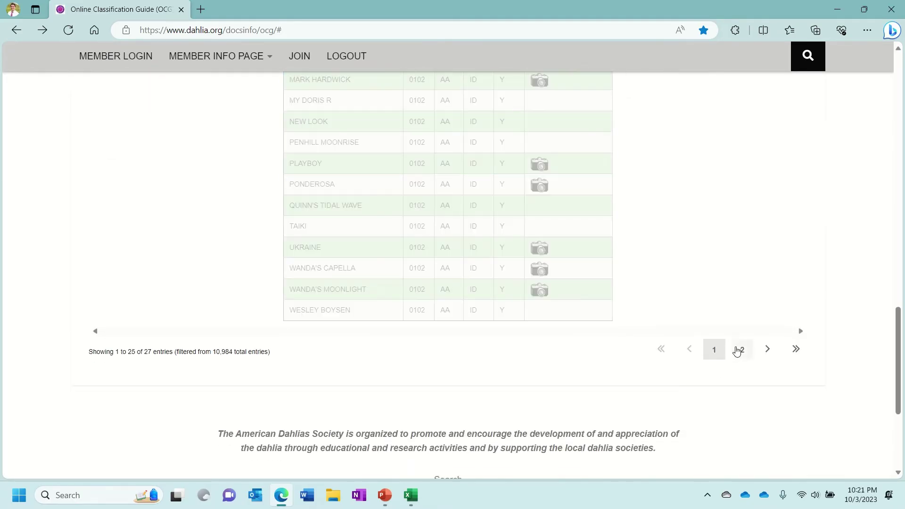
scroll(523, 254, up, 2)
scroll(509, 262, up, 4)
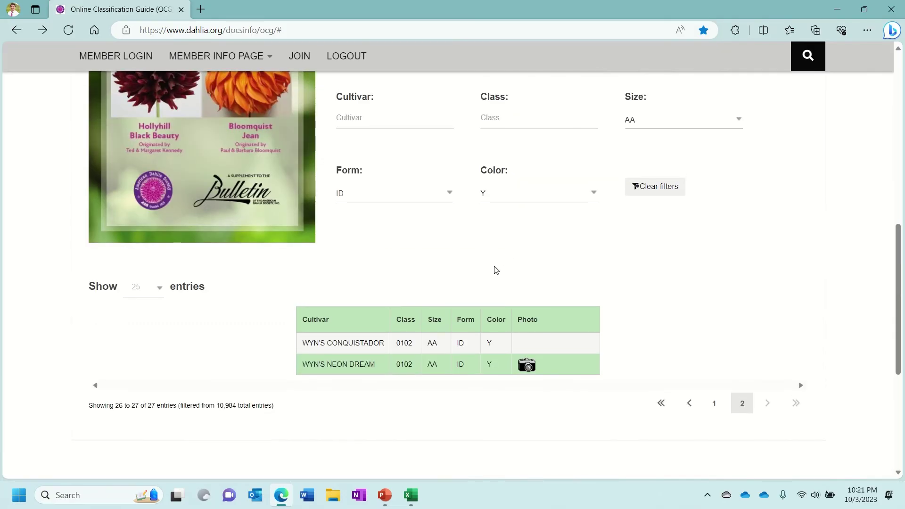
scroll(646, 397, down, 1)
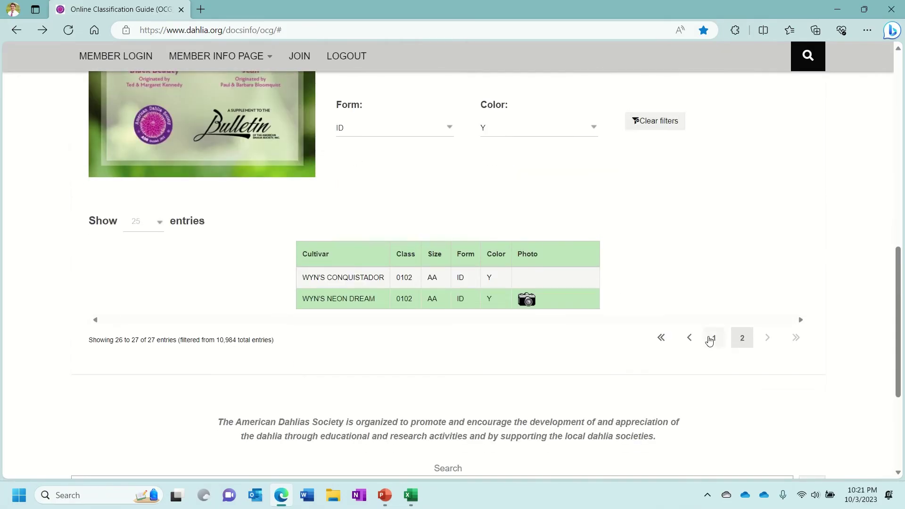
Go back to page 1 of the AA, ID, yellow cultivar results.
click(710, 340)
scroll(516, 303, down, 3)
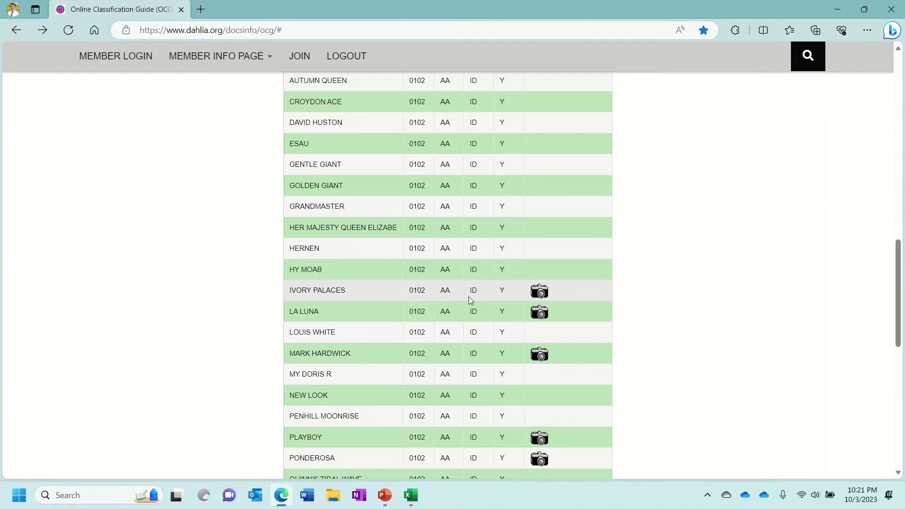
scroll(469, 297, up, 1)
scroll(468, 297, down, 2)
scroll(469, 297, down, 1)
scroll(469, 296, down, 1)
scroll(470, 297, up, 1)
scroll(469, 296, up, 2)
scroll(469, 297, up, 2)
scroll(469, 296, up, 1)
scroll(470, 296, down, 1)
scroll(469, 297, down, 2)
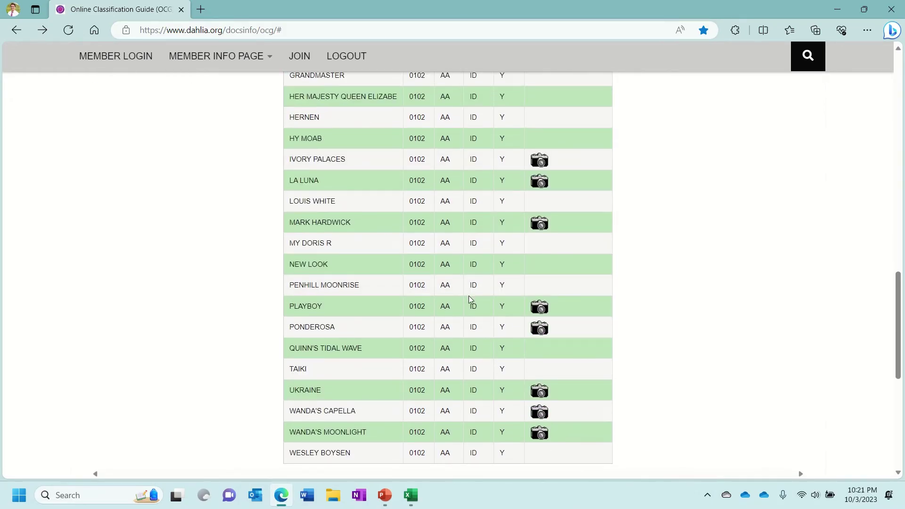
scroll(469, 295, up, 1)
scroll(468, 295, up, 1)
scroll(469, 297, up, 2)
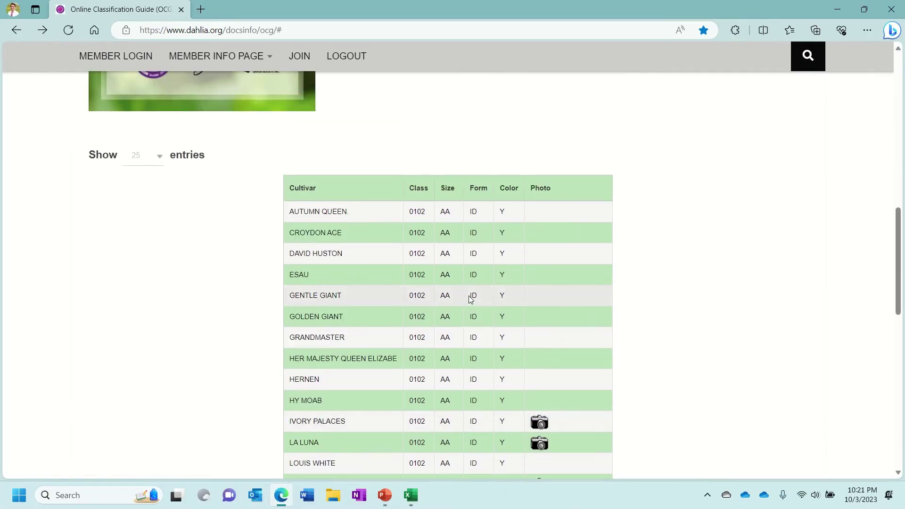
scroll(469, 298, down, 2)
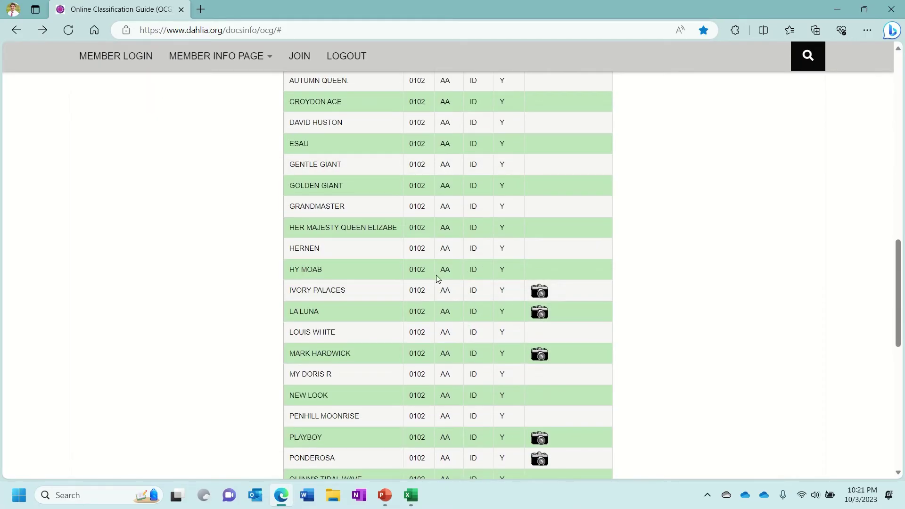
scroll(437, 276, up, 2)
scroll(436, 275, down, 2)
scroll(437, 275, down, 2)
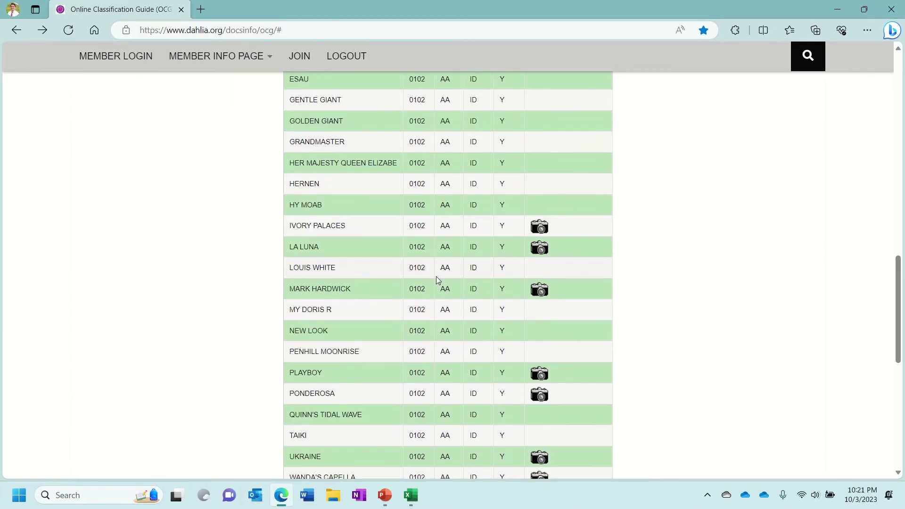
scroll(437, 275, up, 1)
scroll(436, 276, down, 3)
scroll(436, 276, up, 3)
scroll(437, 277, up, 2)
scroll(436, 279, down, 1)
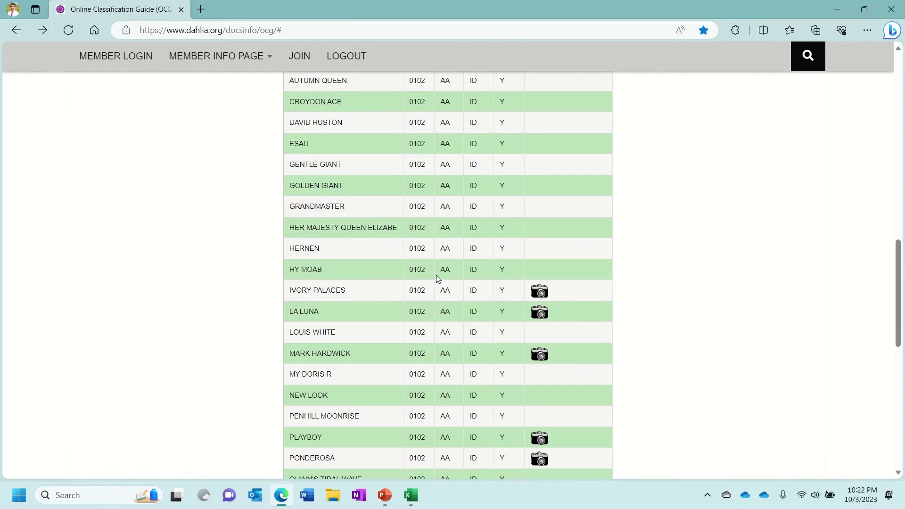
scroll(437, 277, down, 1)
scroll(436, 277, down, 1)
scroll(437, 277, down, 1)
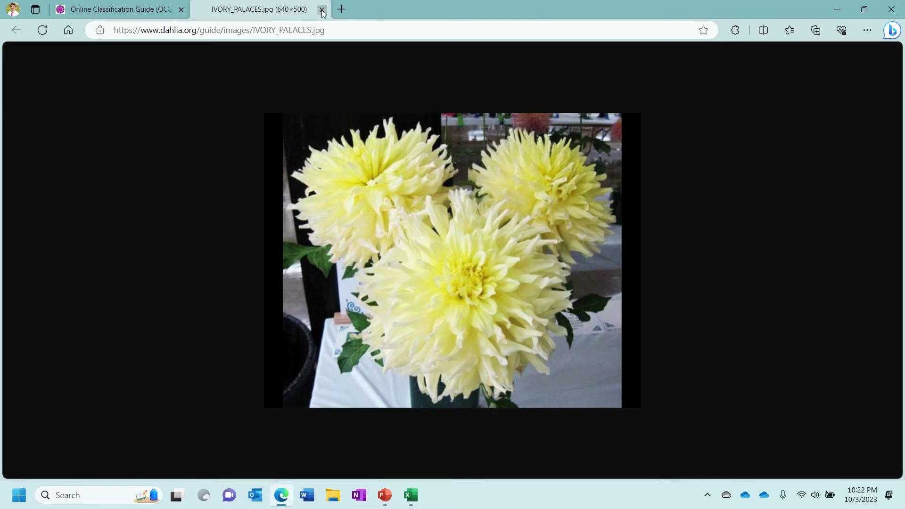
click(322, 10)
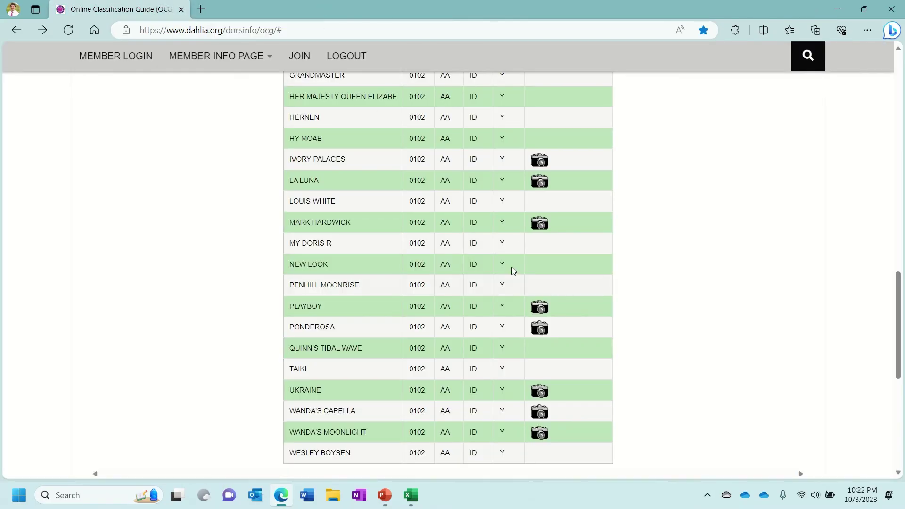
click(545, 187)
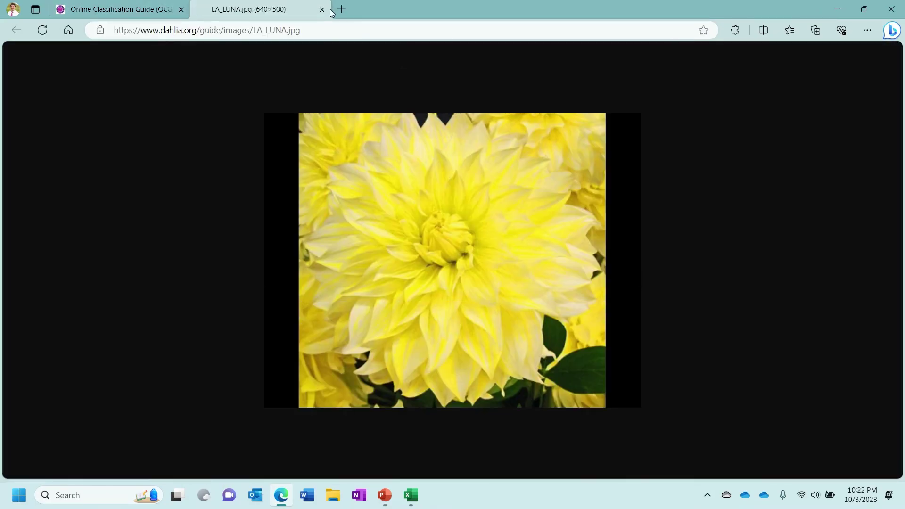
click(322, 9)
click(539, 223)
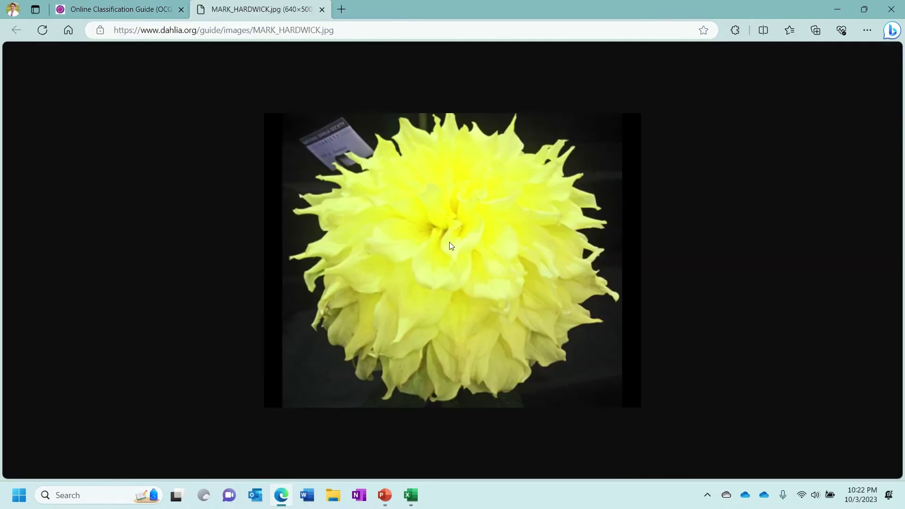
click(322, 10)
click(540, 304)
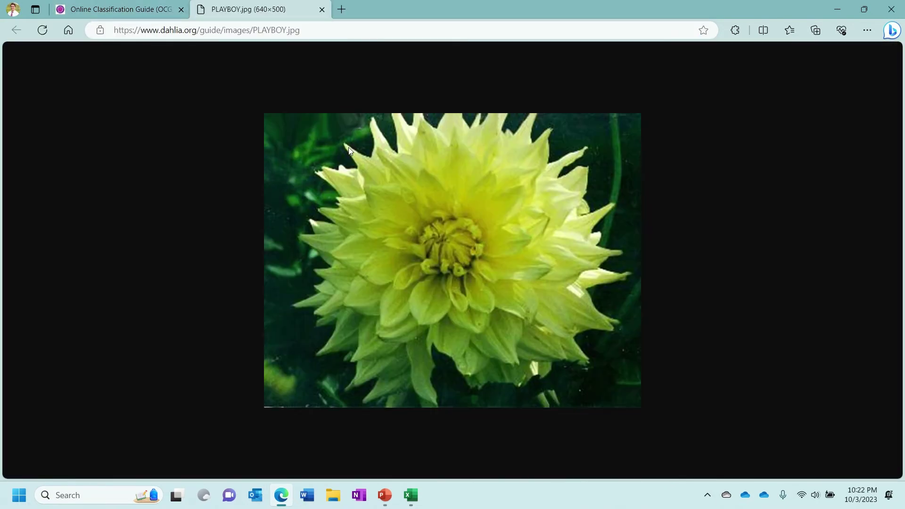
click(322, 9)
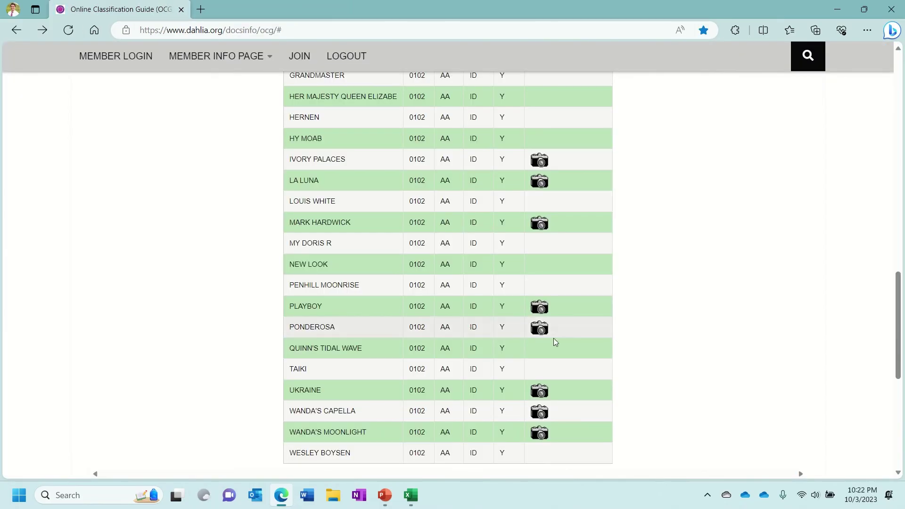
click(542, 328)
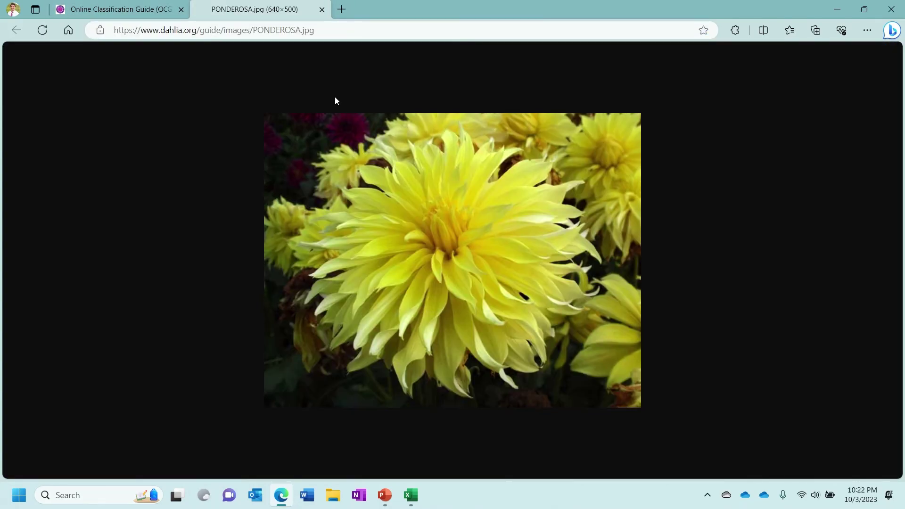
click(322, 9)
click(540, 391)
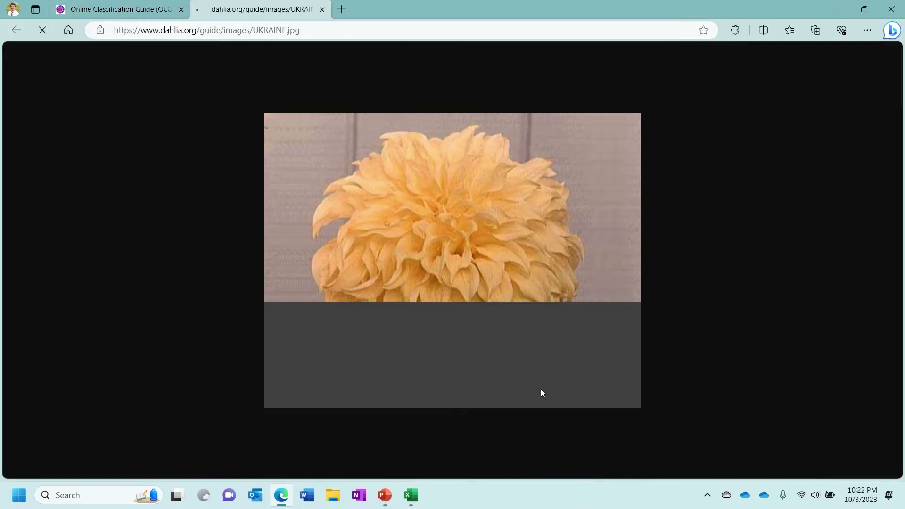
click(322, 9)
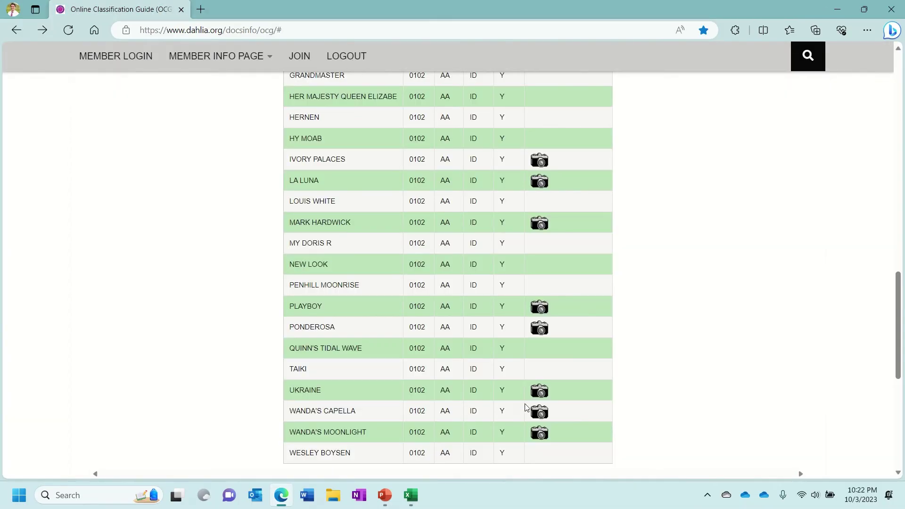
click(538, 412)
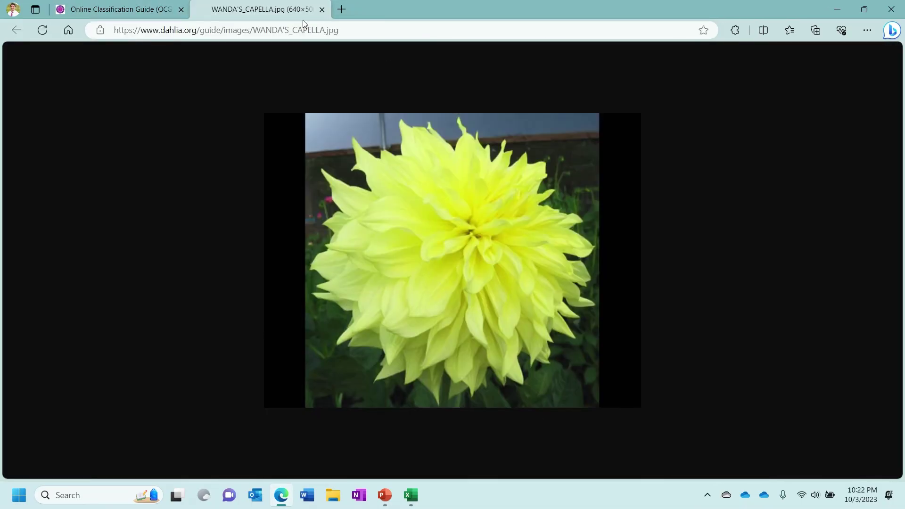
click(322, 10)
scroll(365, 281, up, 10)
scroll(364, 280, up, 3)
scroll(351, 270, up, 2)
scroll(351, 270, down, 3)
Clear the ID form, Y color and AA size filters, then switch to the Dahlias workbook.
click(358, 328)
click(387, 375)
click(544, 328)
click(526, 380)
click(665, 251)
click(644, 301)
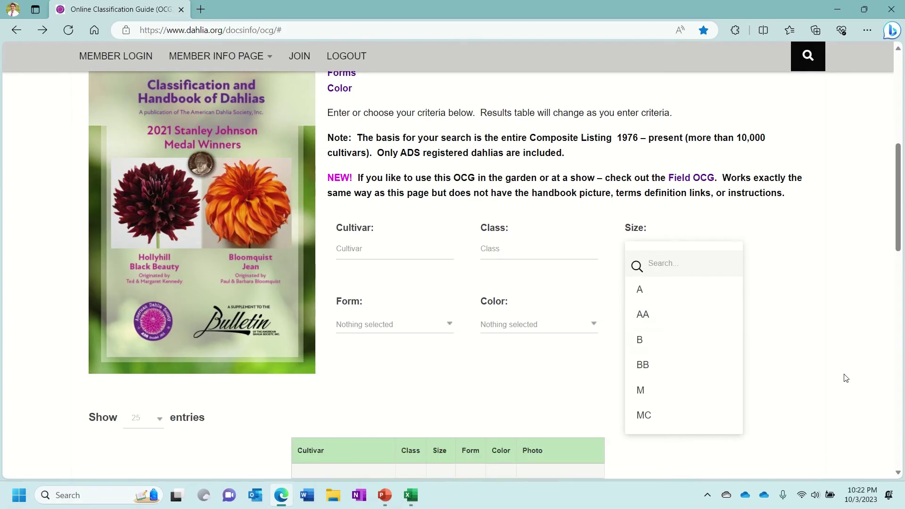
click(757, 305)
scroll(651, 297, down, 10)
scroll(645, 282, down, 3)
scroll(645, 282, up, 5)
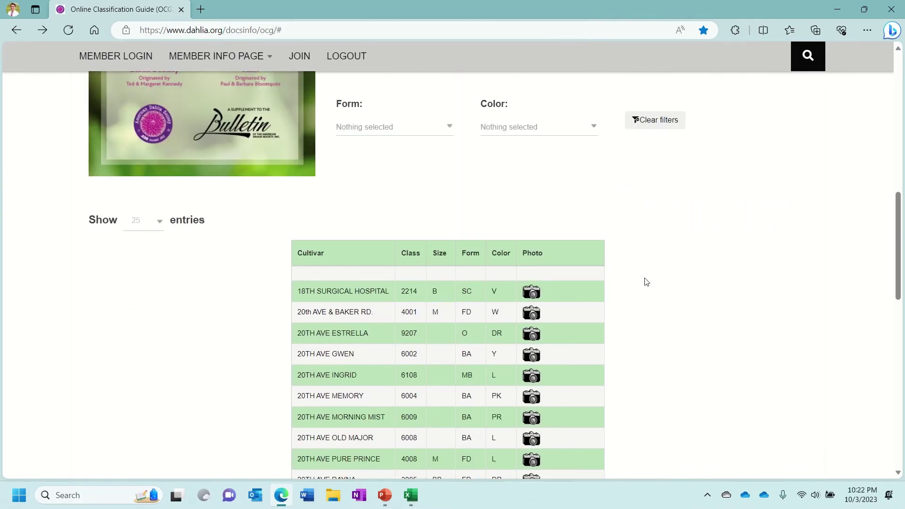
scroll(594, 261, up, 4)
scroll(538, 248, up, 3)
scroll(451, 244, up, 2)
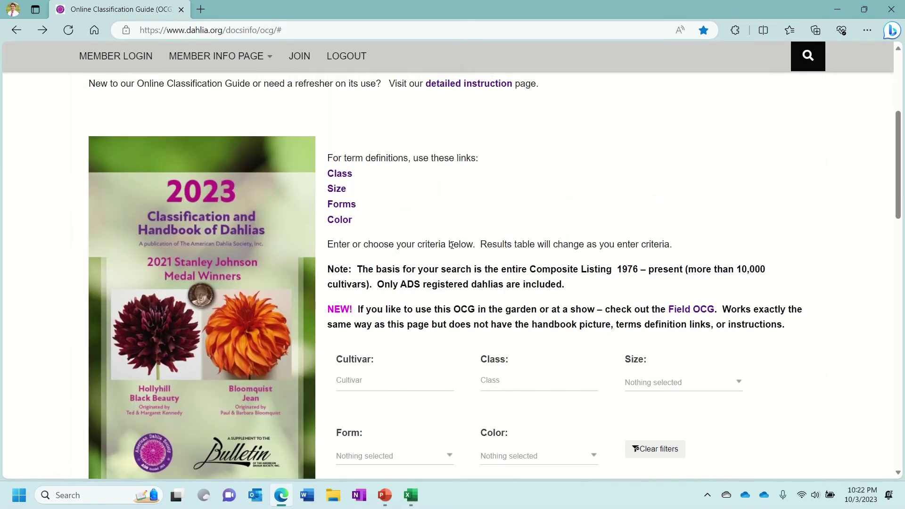
scroll(451, 244, up, 2)
scroll(450, 244, down, 4)
scroll(451, 244, up, 1)
scroll(450, 244, up, 1)
scroll(451, 244, down, 3)
scroll(451, 245, up, 3)
scroll(451, 244, up, 1)
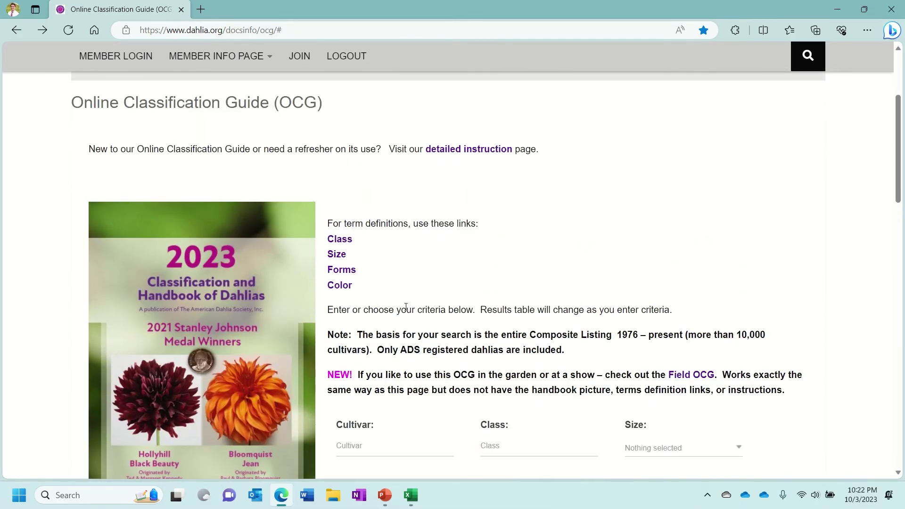
scroll(407, 302, down, 1)
scroll(408, 302, down, 1)
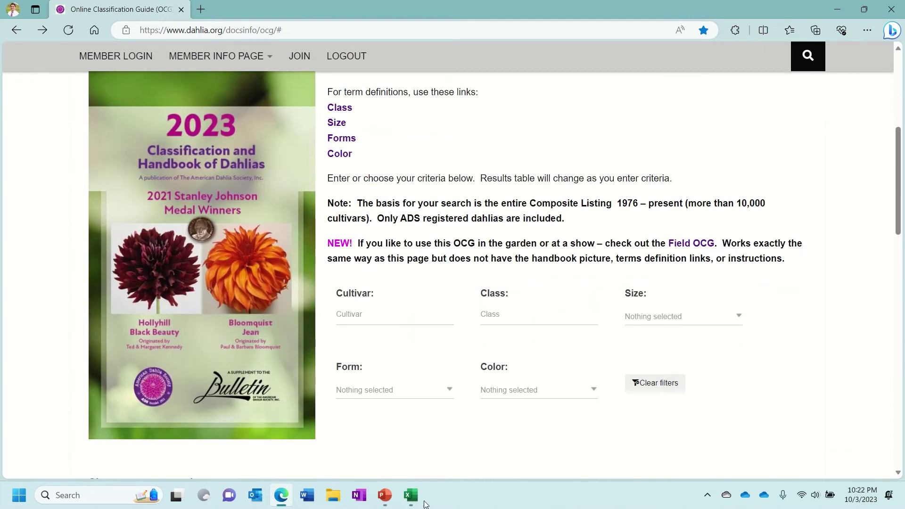
click(411, 495)
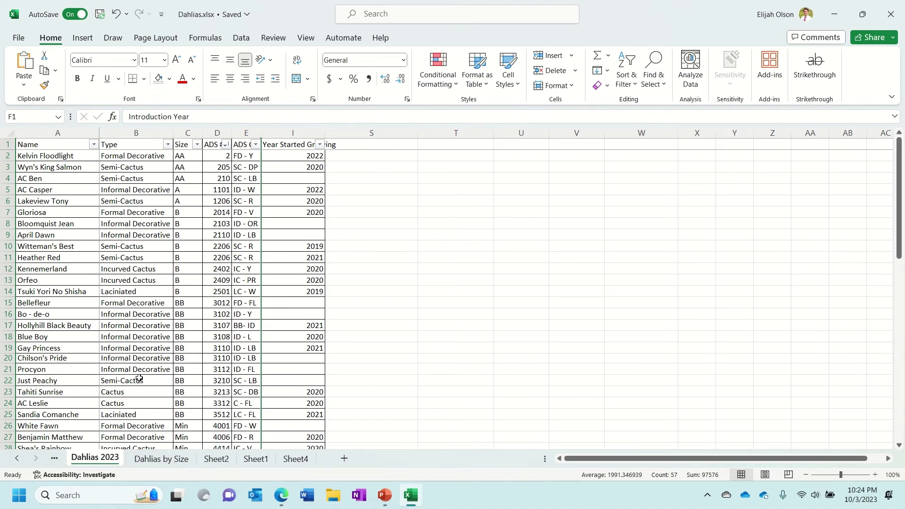
scroll(138, 380, down, 3)
scroll(139, 380, up, 3)
scroll(183, 236, down, 2)
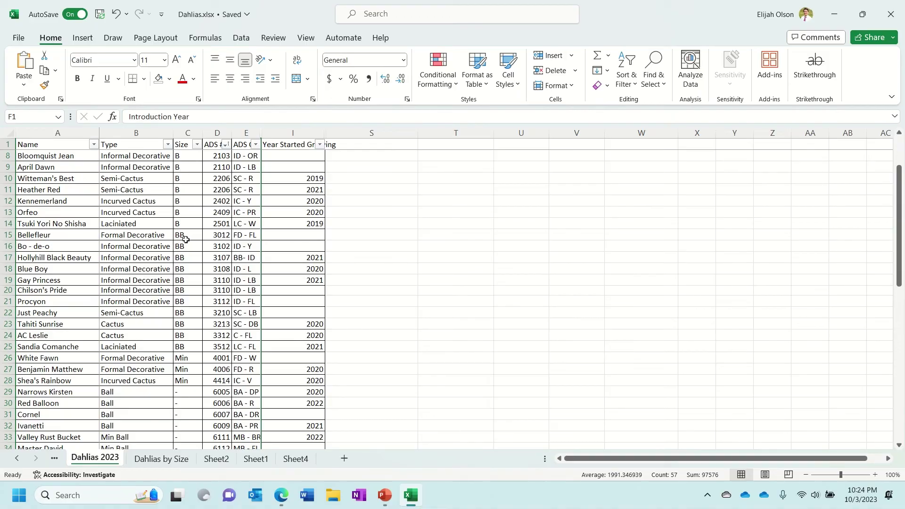
scroll(246, 226, up, 2)
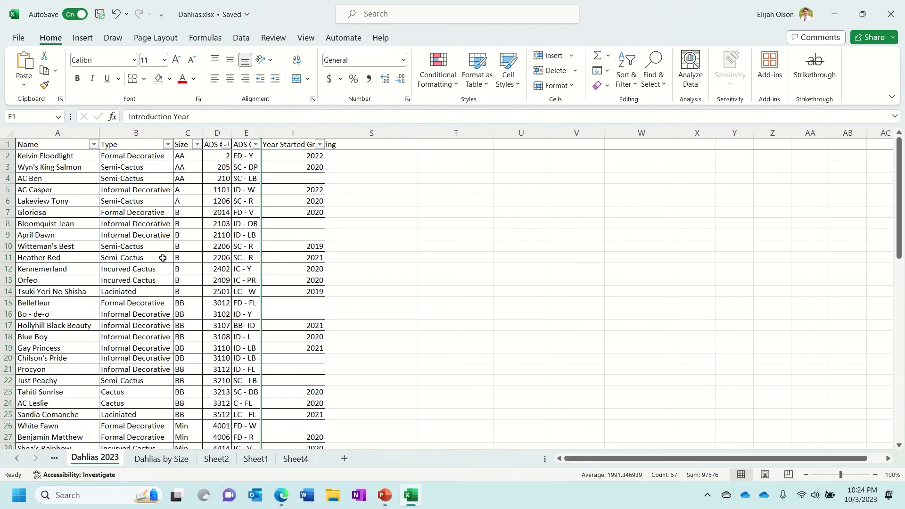
scroll(163, 258, down, 3)
scroll(159, 260, down, 2)
scroll(158, 261, down, 2)
scroll(156, 261, down, 1)
scroll(156, 261, up, 5)
scroll(156, 260, up, 3)
Turn on filter arrows for the dahlia table's header row.
drag(64, 144, 311, 144)
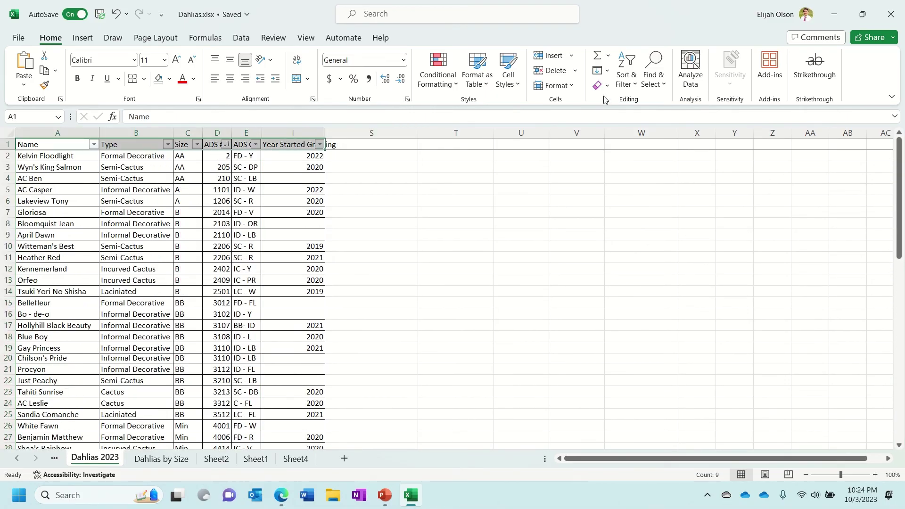
click(627, 75)
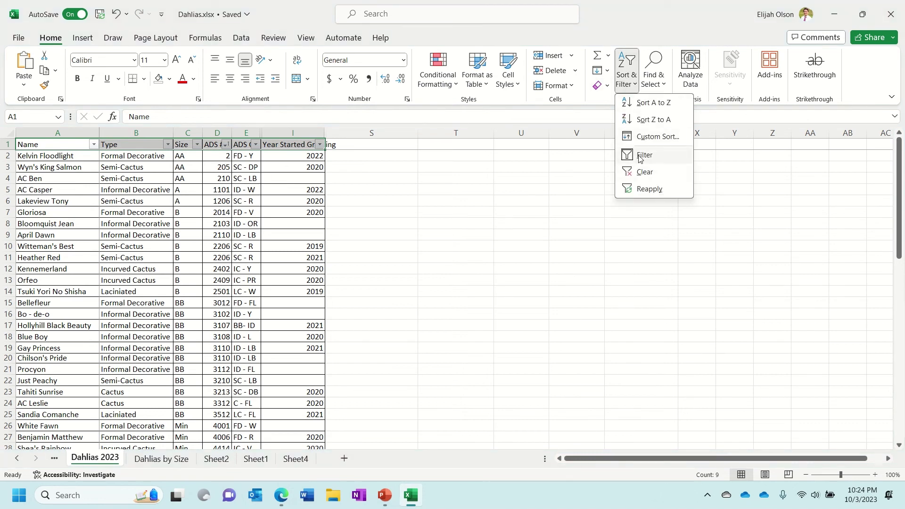
click(52, 167)
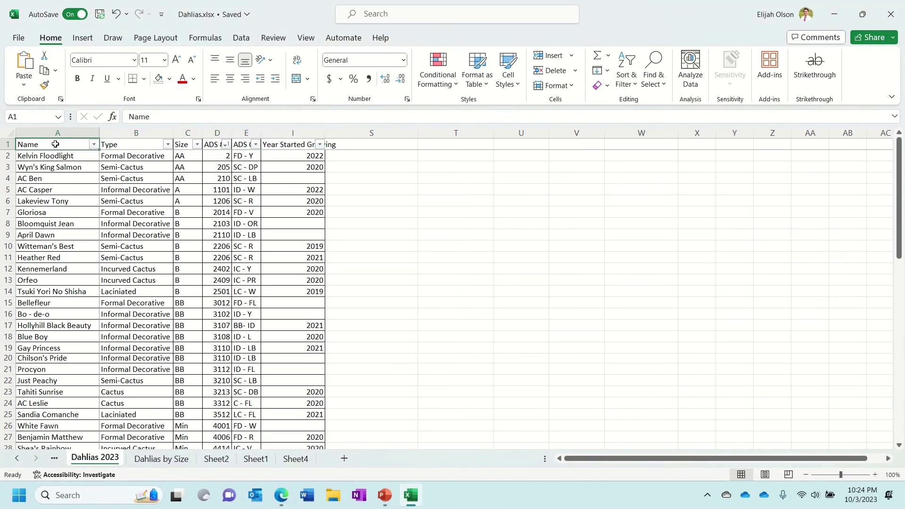
drag(50, 145, 290, 155)
click(304, 144)
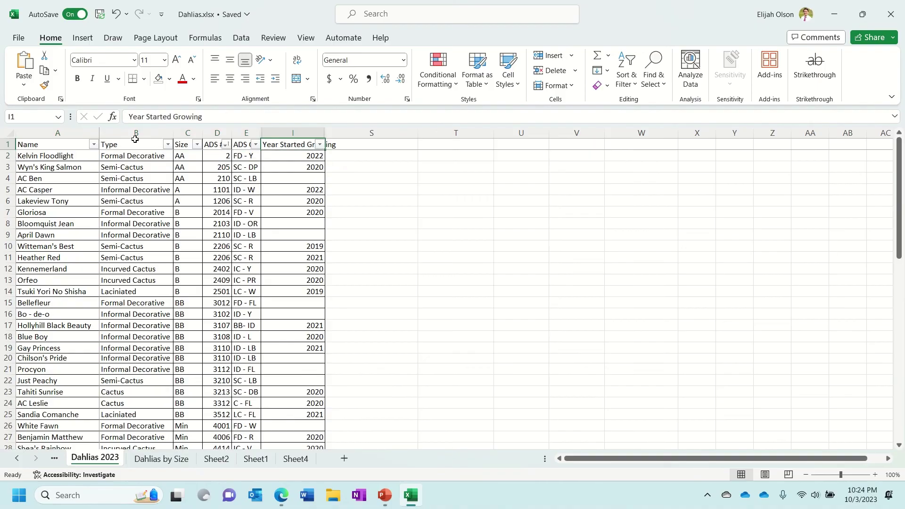
Sort the dahlias A to Z by Name, then by Type, then by ADS # smallest to largest.
click(94, 144)
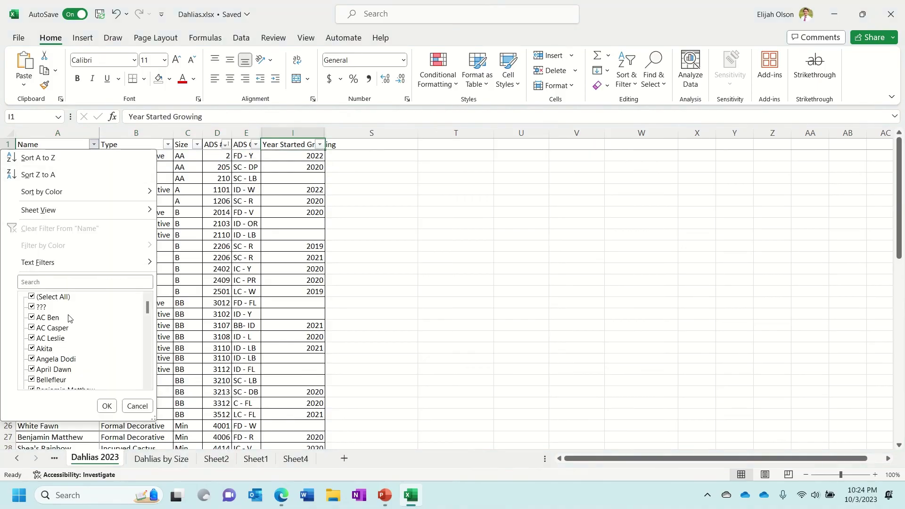
scroll(69, 322, down, 5)
scroll(70, 326, down, 3)
scroll(64, 330, up, 5)
scroll(64, 329, up, 4)
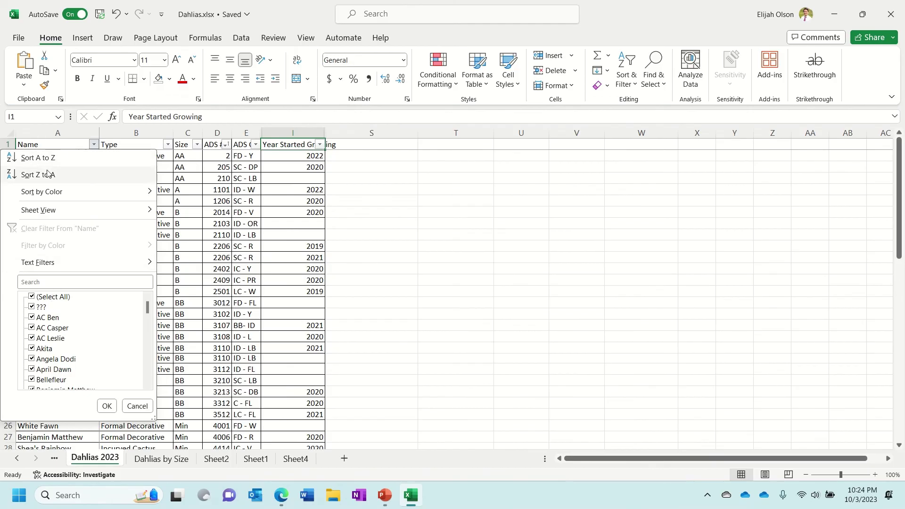
click(39, 157)
scroll(55, 199, down, 5)
scroll(35, 234, up, 5)
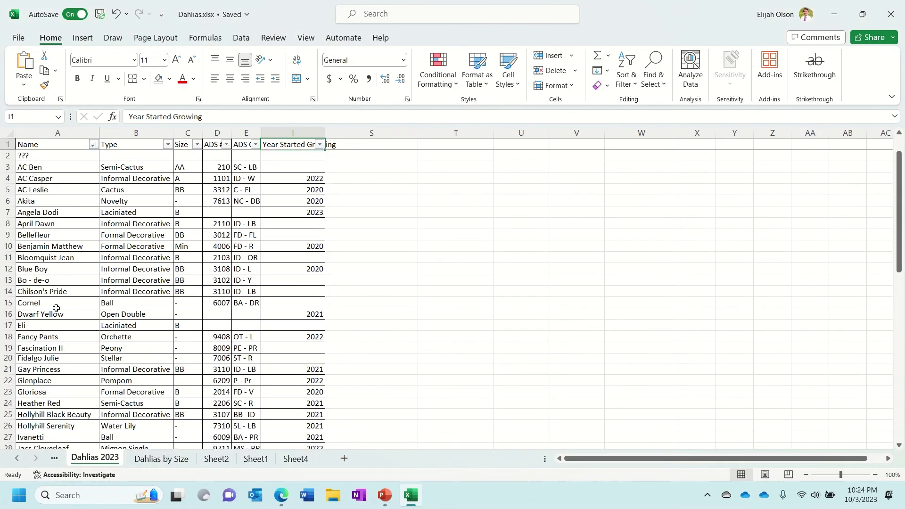
click(168, 145)
click(53, 157)
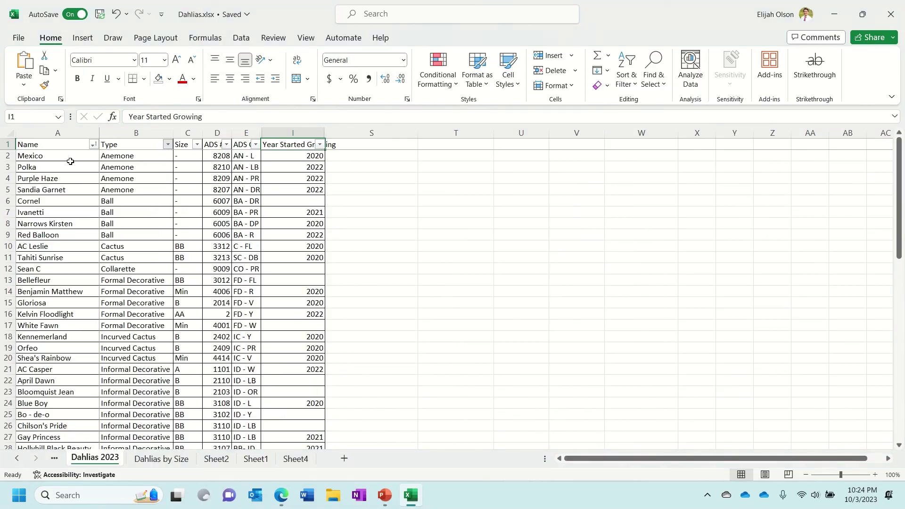
click(197, 145)
key(Escape)
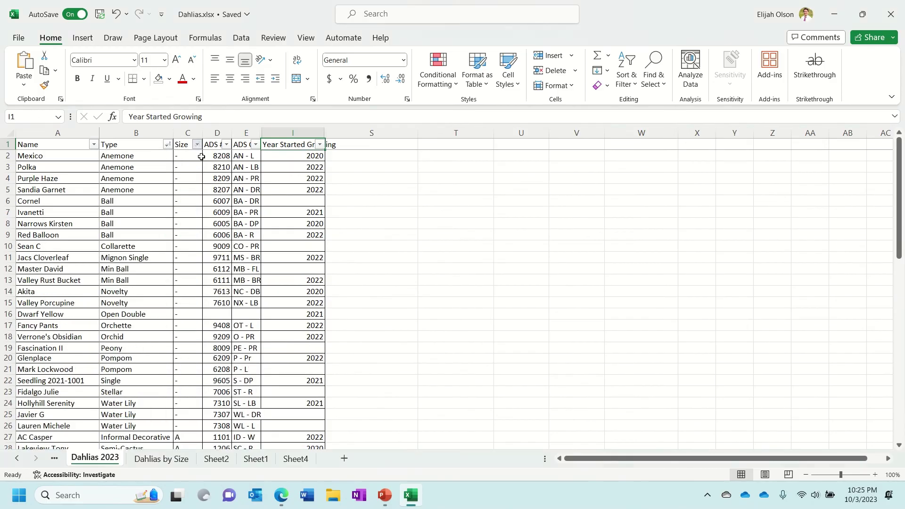
click(226, 145)
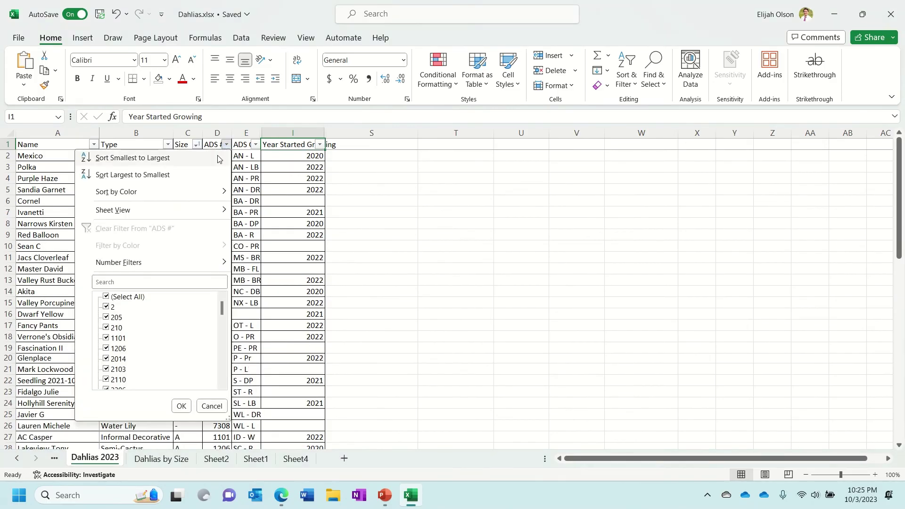
click(154, 159)
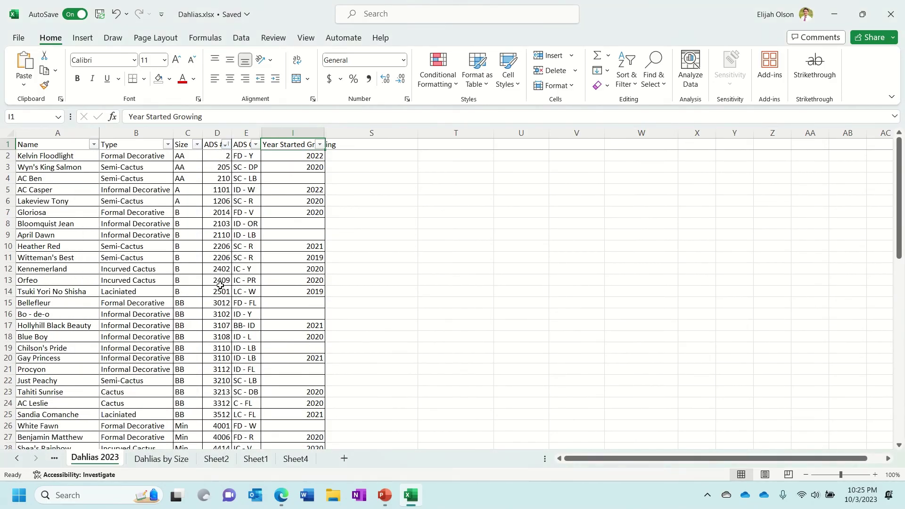
scroll(62, 243, down, 6)
scroll(62, 243, up, 6)
scroll(63, 262, down, 5)
scroll(62, 262, up, 5)
scroll(350, 328, down, 4)
scroll(347, 330, up, 4)
Switch from Excel back to the Online Classification Guide in Edge.
click(283, 496)
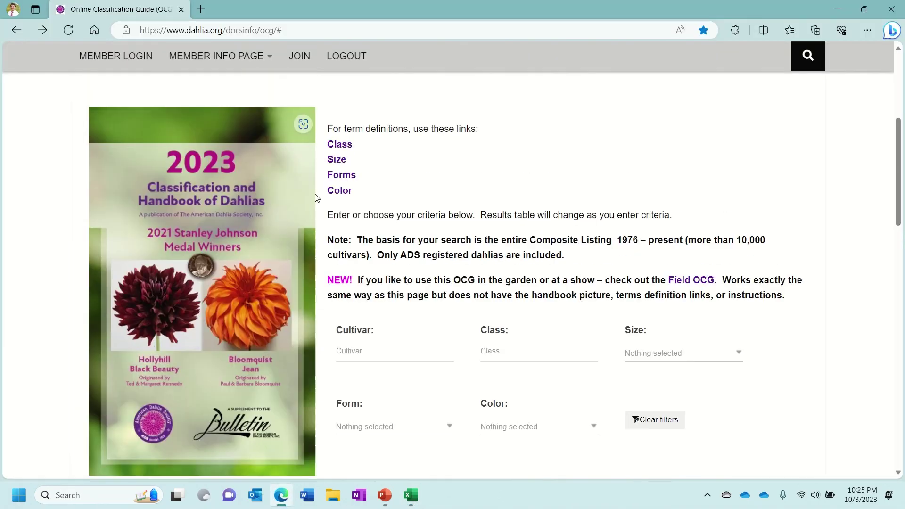
scroll(312, 305, up, 5)
scroll(311, 213, up, 2)
scroll(316, 201, up, 3)
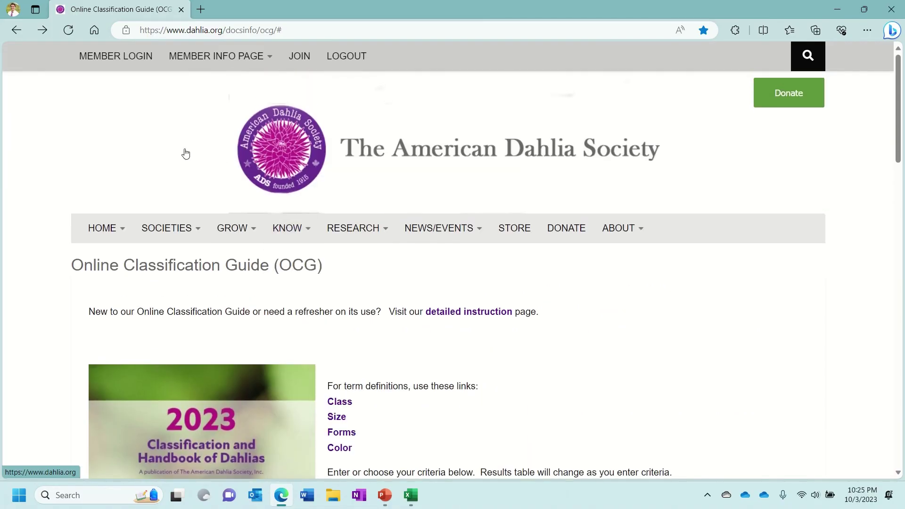
scroll(577, 259, down, 2)
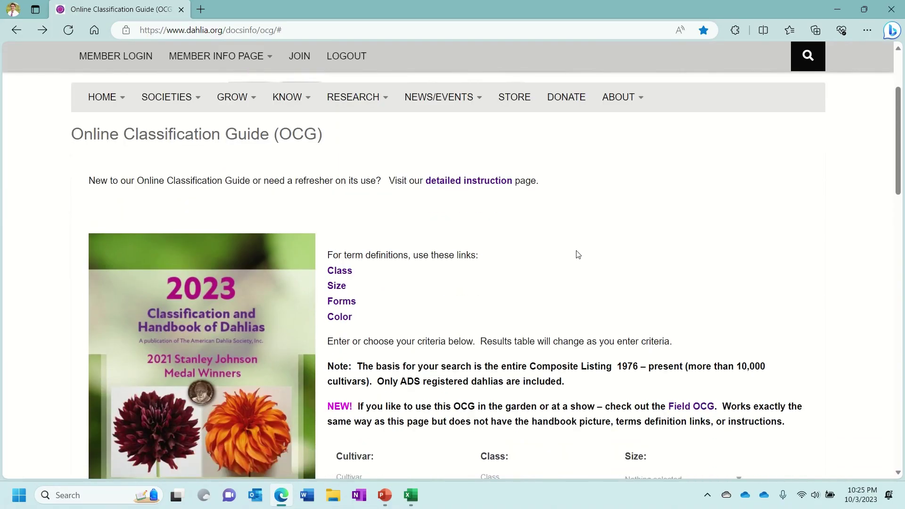
scroll(515, 247, down, 2)
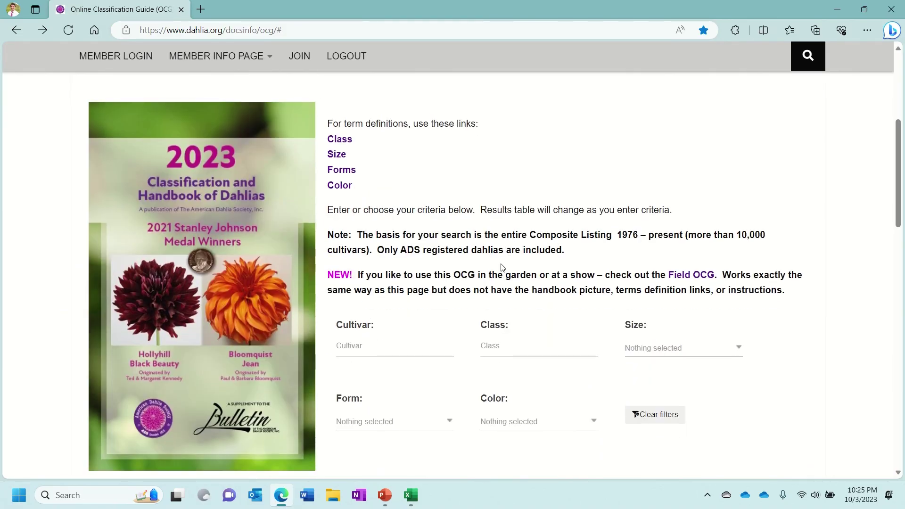
scroll(505, 265, up, 3)
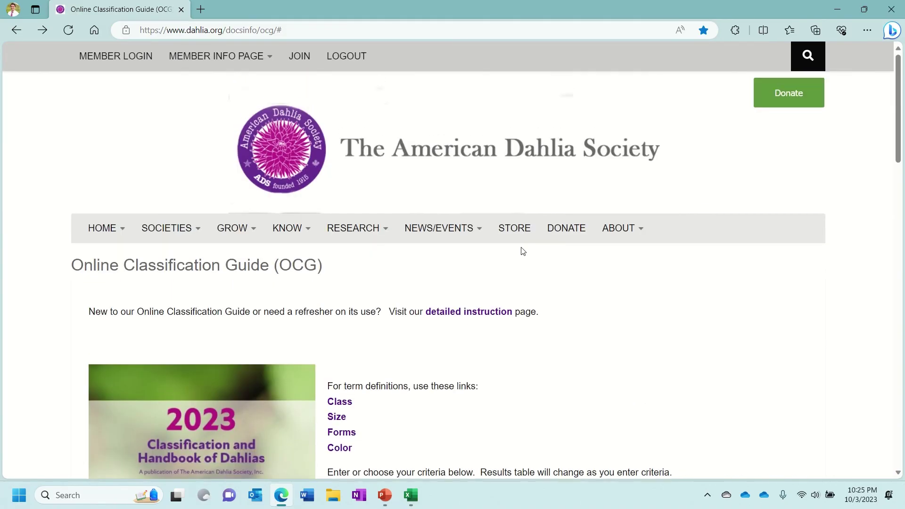